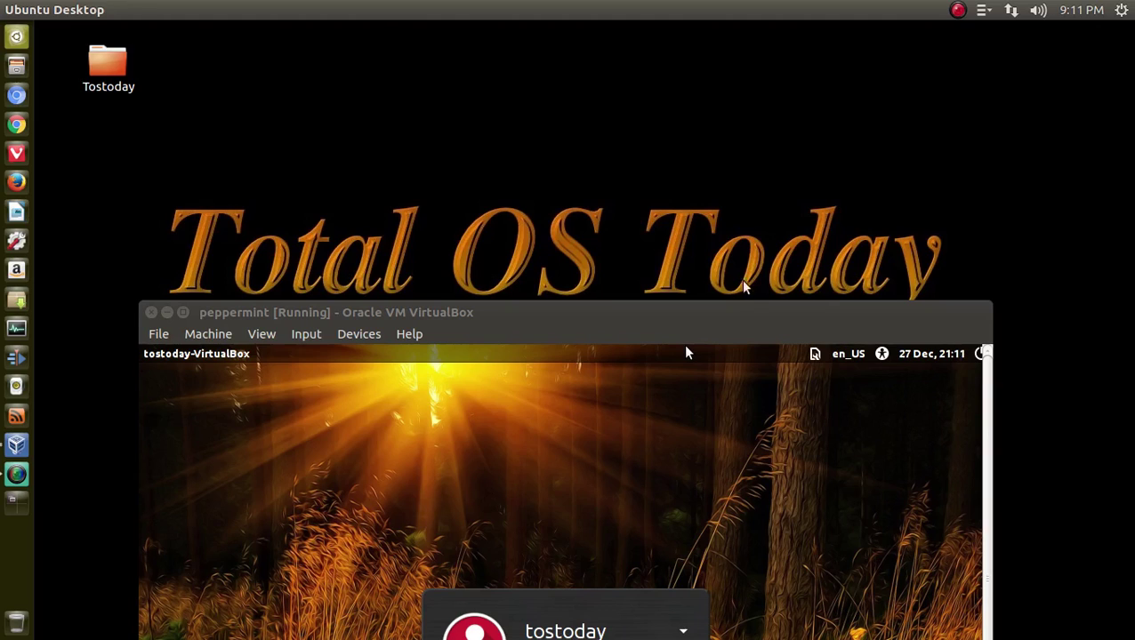
# Move the peppermint virtual machine window fully into view, enter the account password and log in
pyautogui.moveTo(748, 321); pyautogui.dragTo(766, 62)
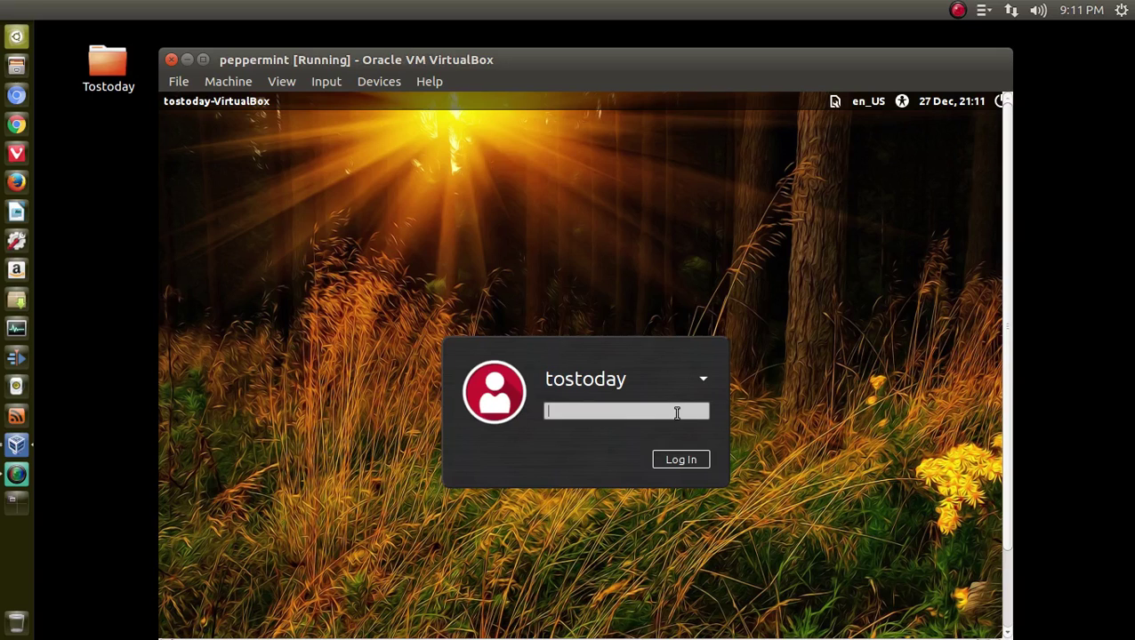
pyautogui.write('•••')
pyautogui.click(663, 461)
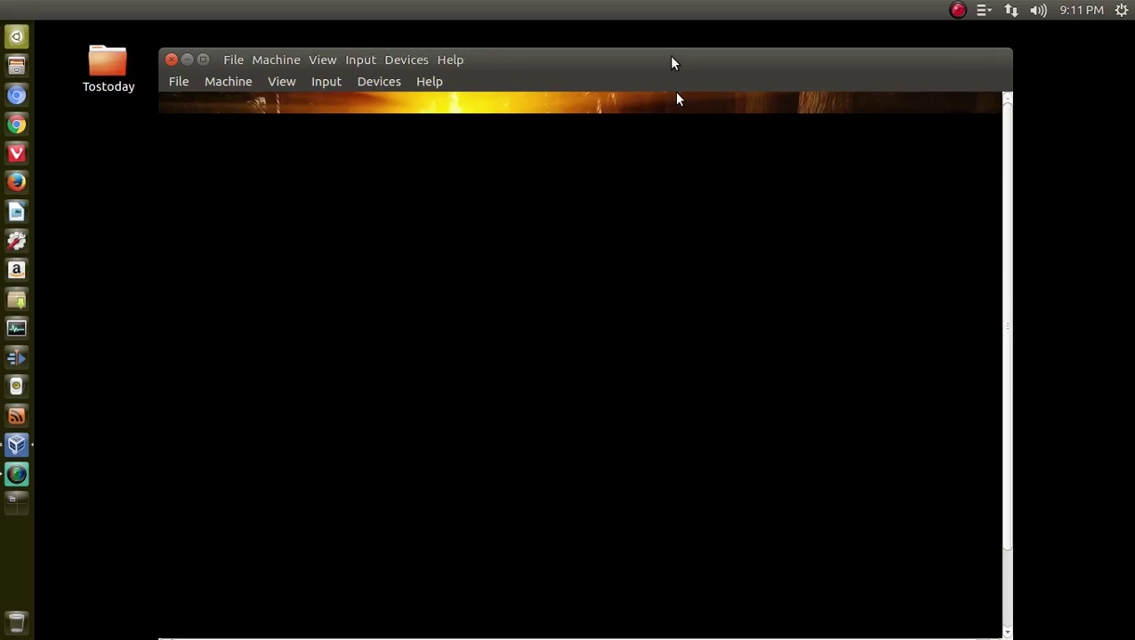
# Switch the peppermint virtual machine to full-screen mode and accept the switch
pyautogui.moveTo(669, 55); pyautogui.dragTo(672, 41)
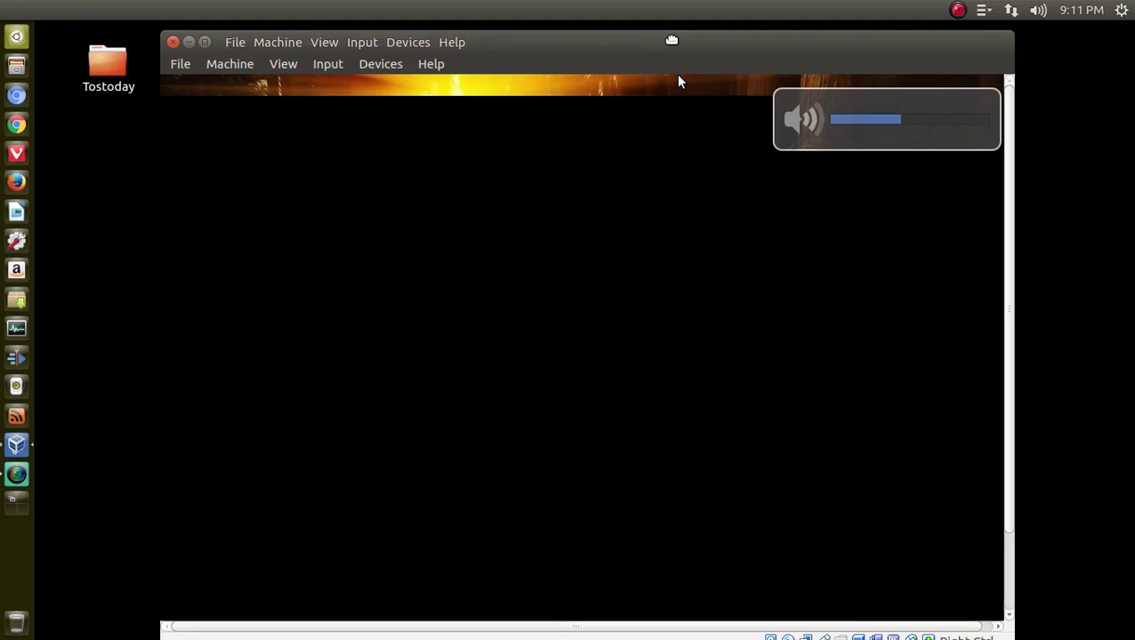
pyautogui.click(280, 64)
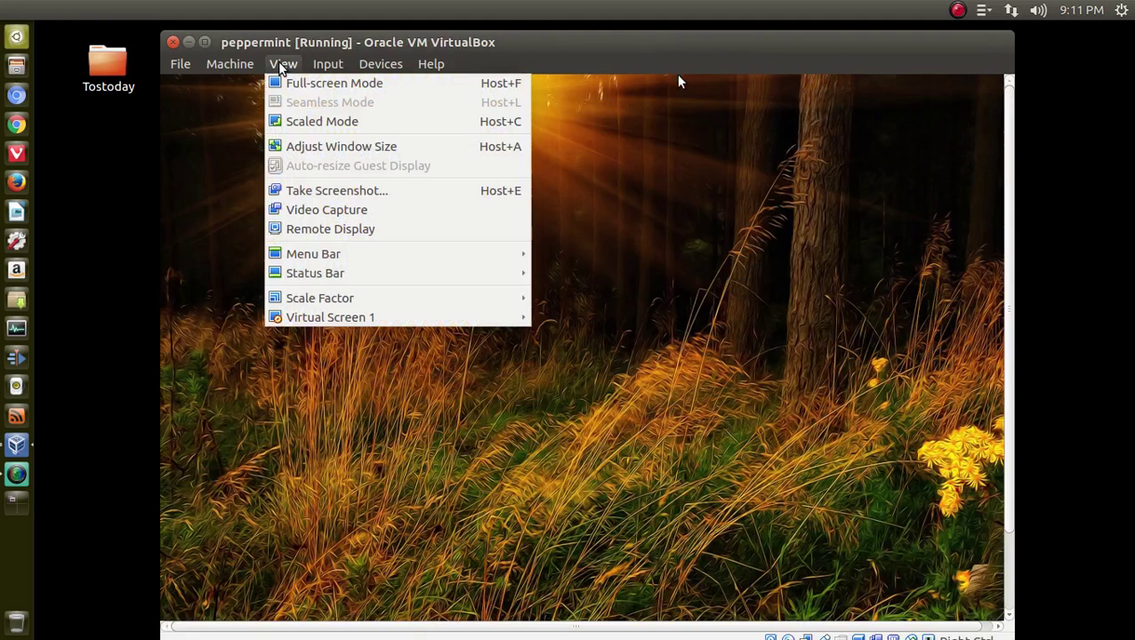
pyautogui.click(307, 84)
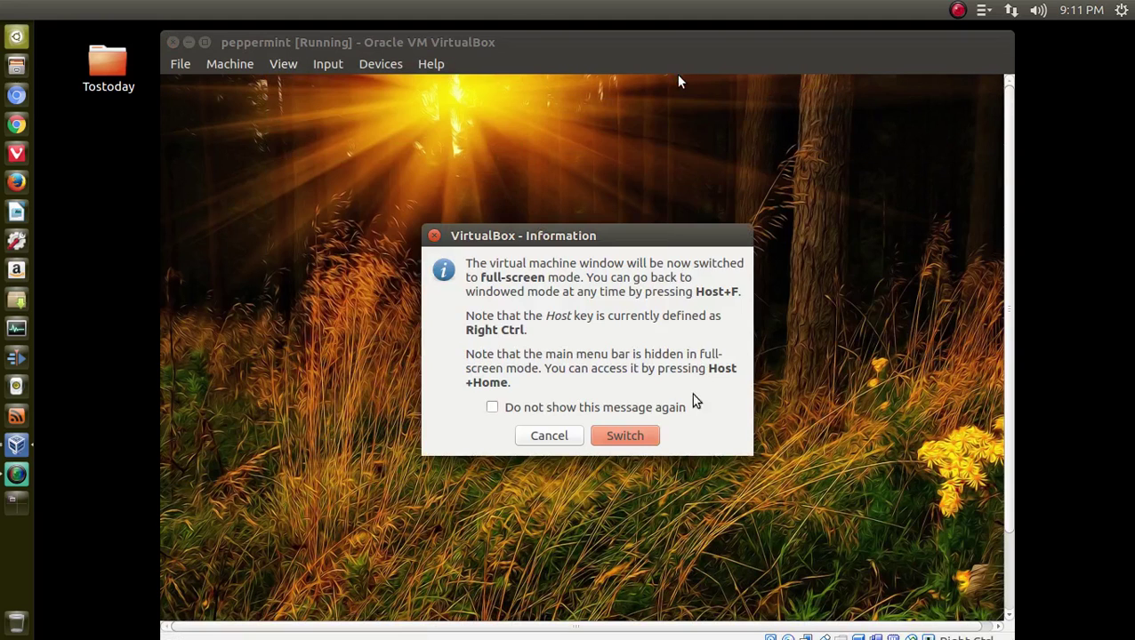
pyautogui.click(633, 435)
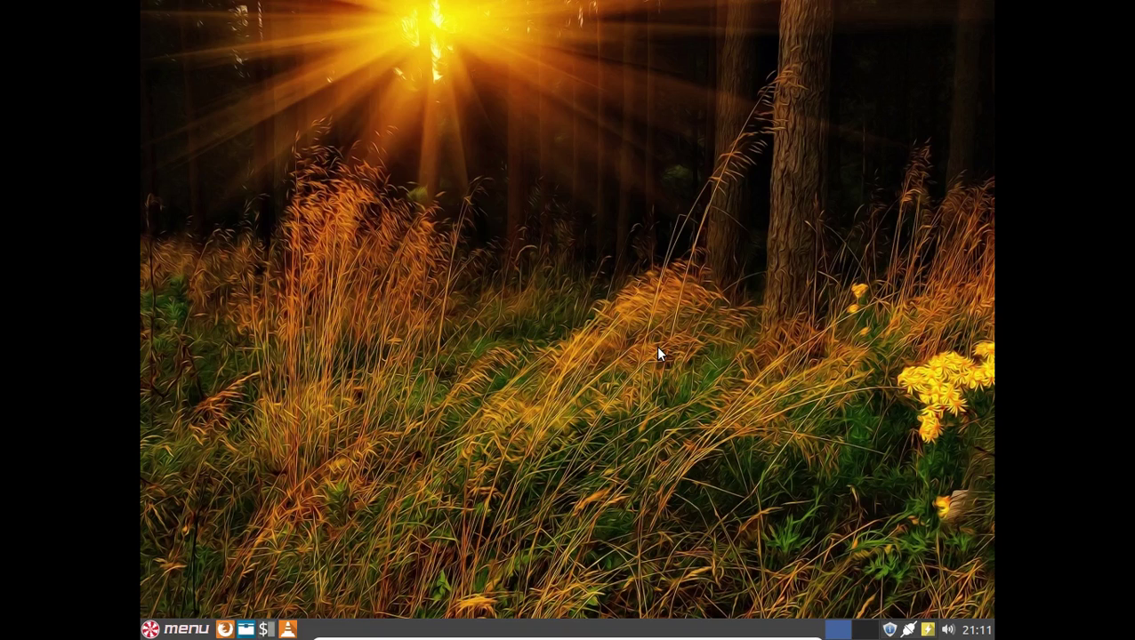
# Change the desktop background to the Peppermint_Sunset wallpaper, apply it and close the Wallpapers window
pyautogui.rightClick(463, 190)
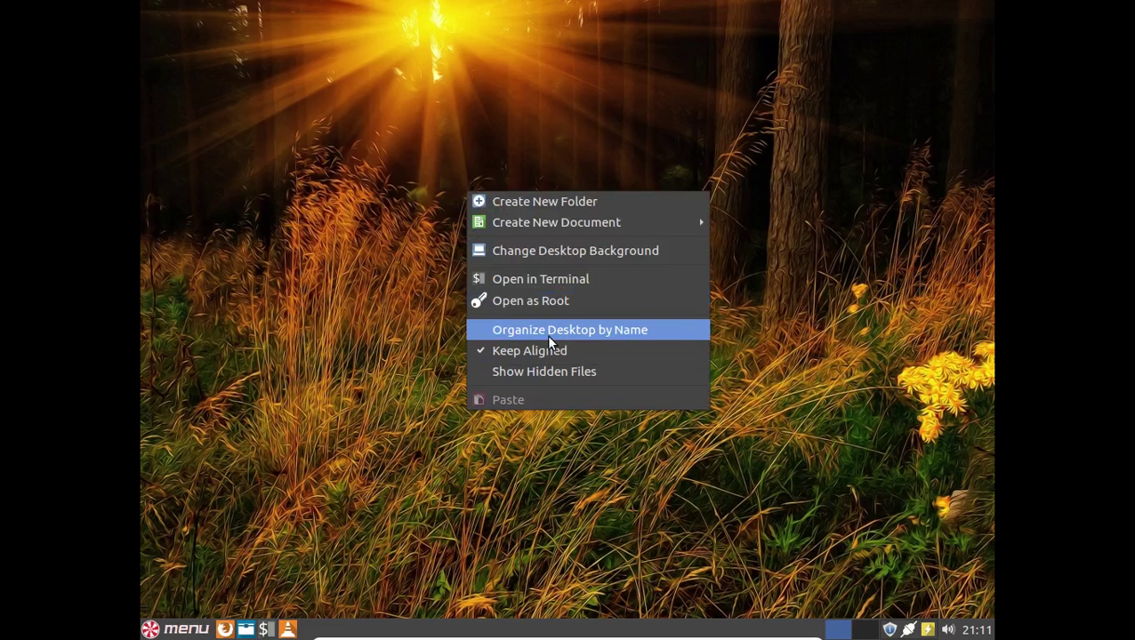
pyautogui.click(573, 249)
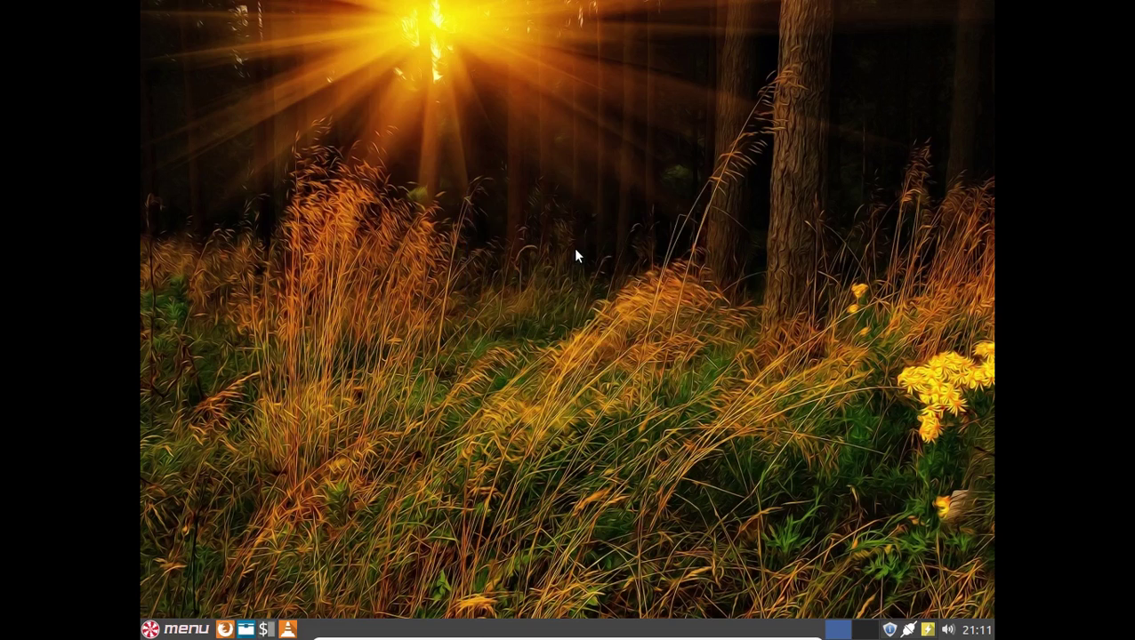
pyautogui.scroll(-10, 403, 322)
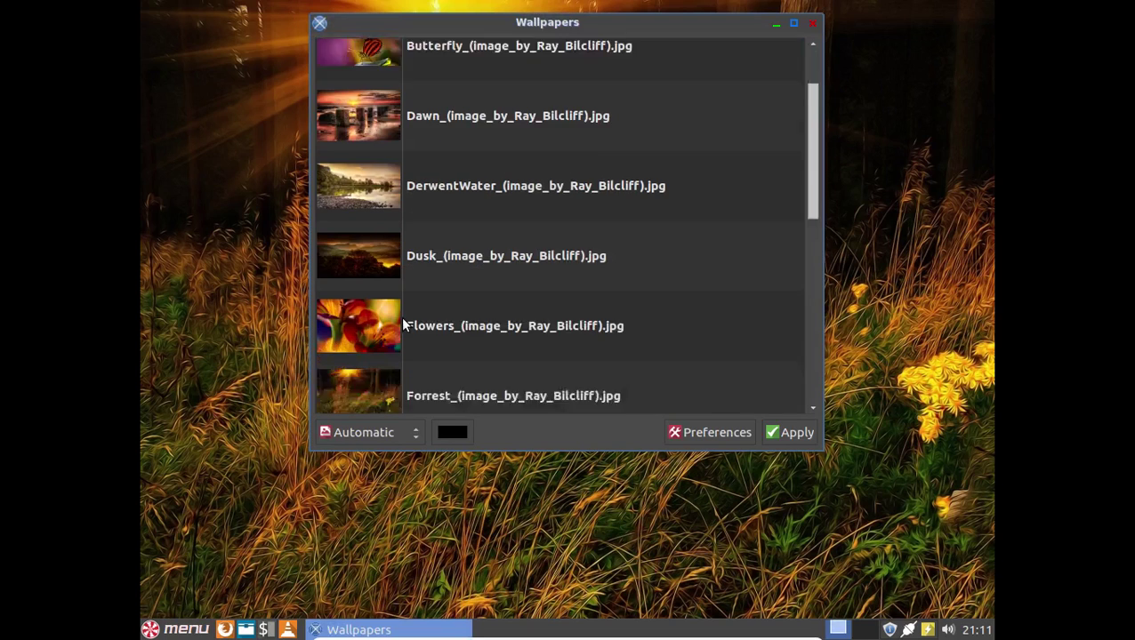
pyautogui.scroll(-3, 402, 322)
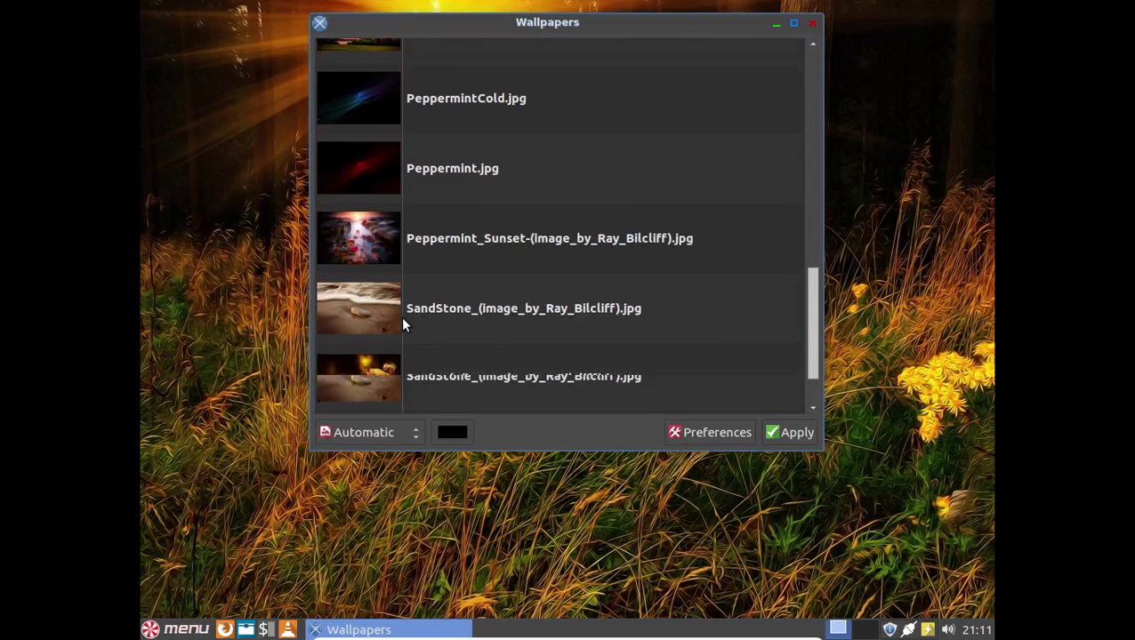
pyautogui.click(361, 242)
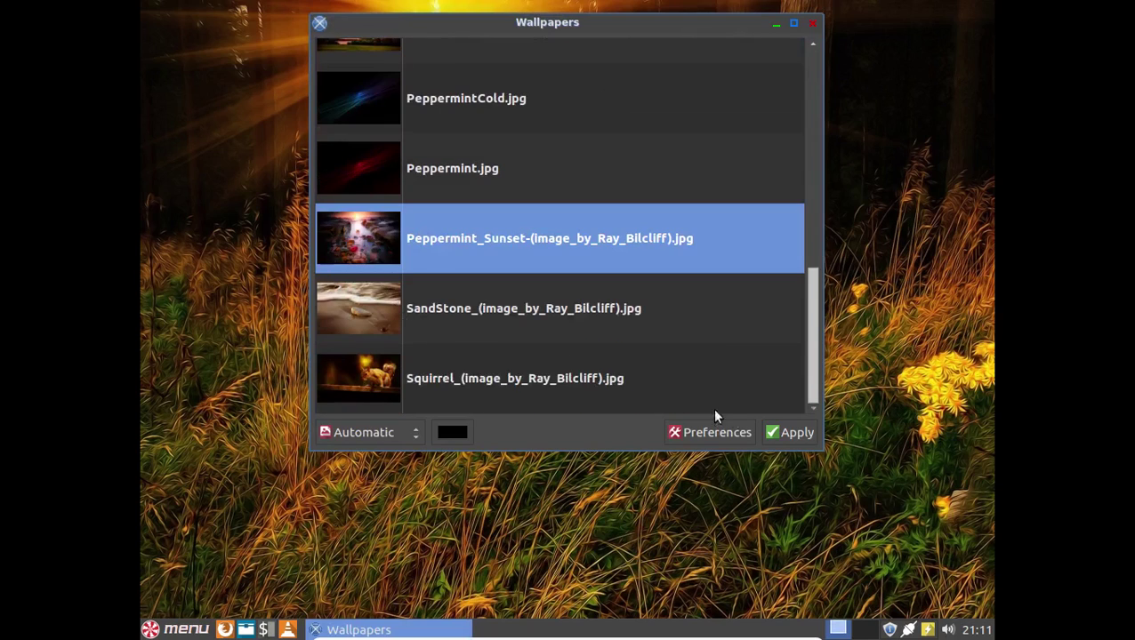
pyautogui.click(791, 433)
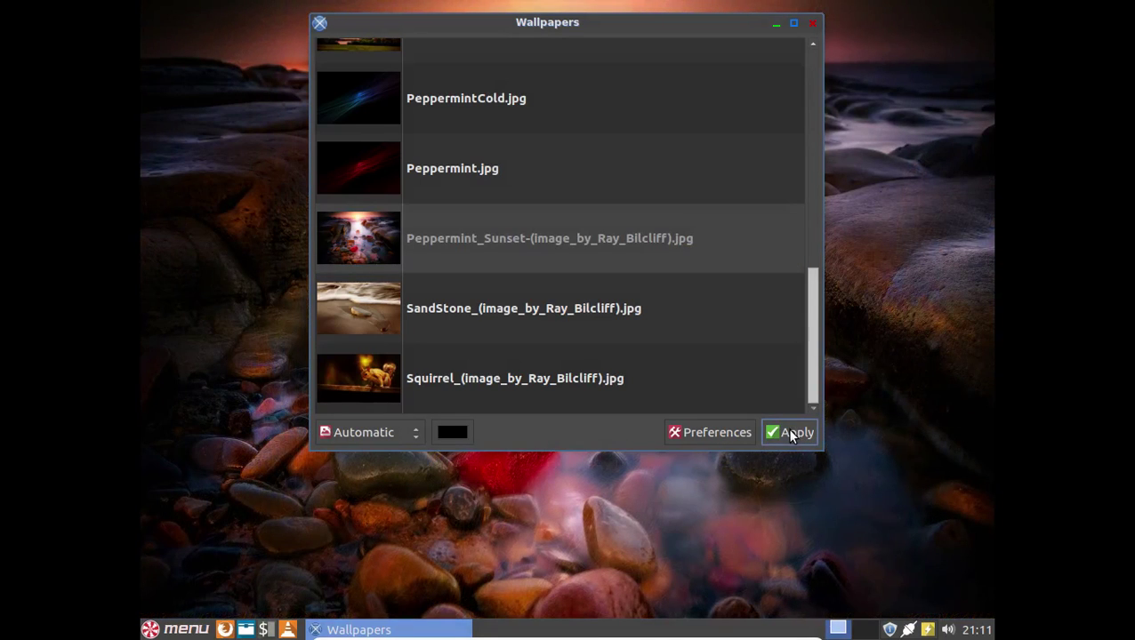
pyautogui.click(813, 24)
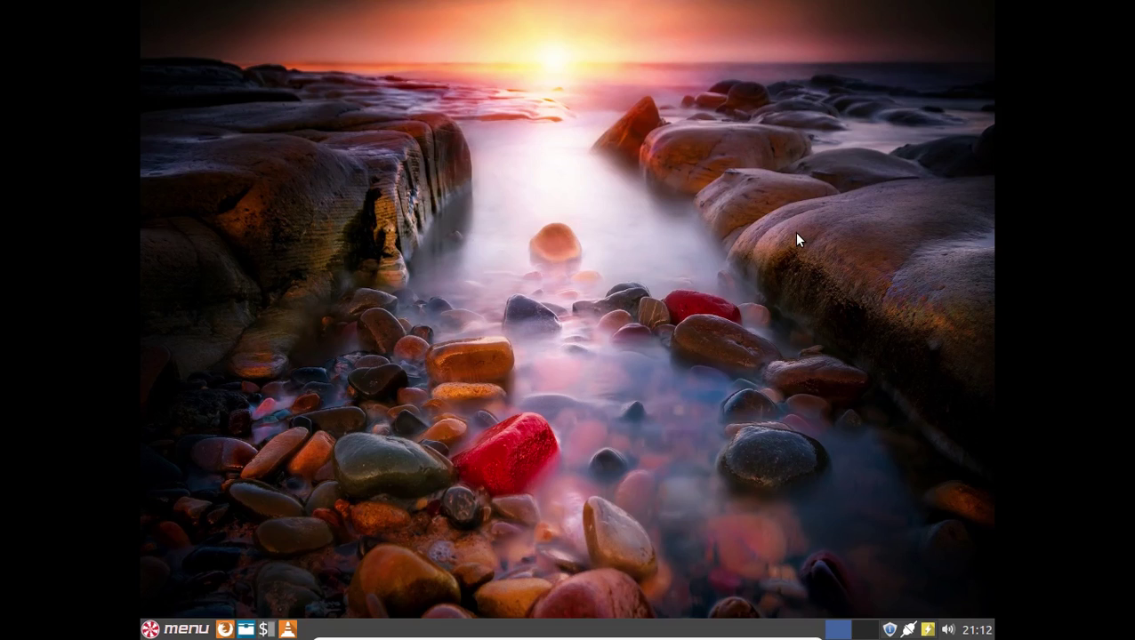
# View the clock's calendar and the properties of the PulseAudio panel plugin, then close them
pyautogui.click(976, 631)
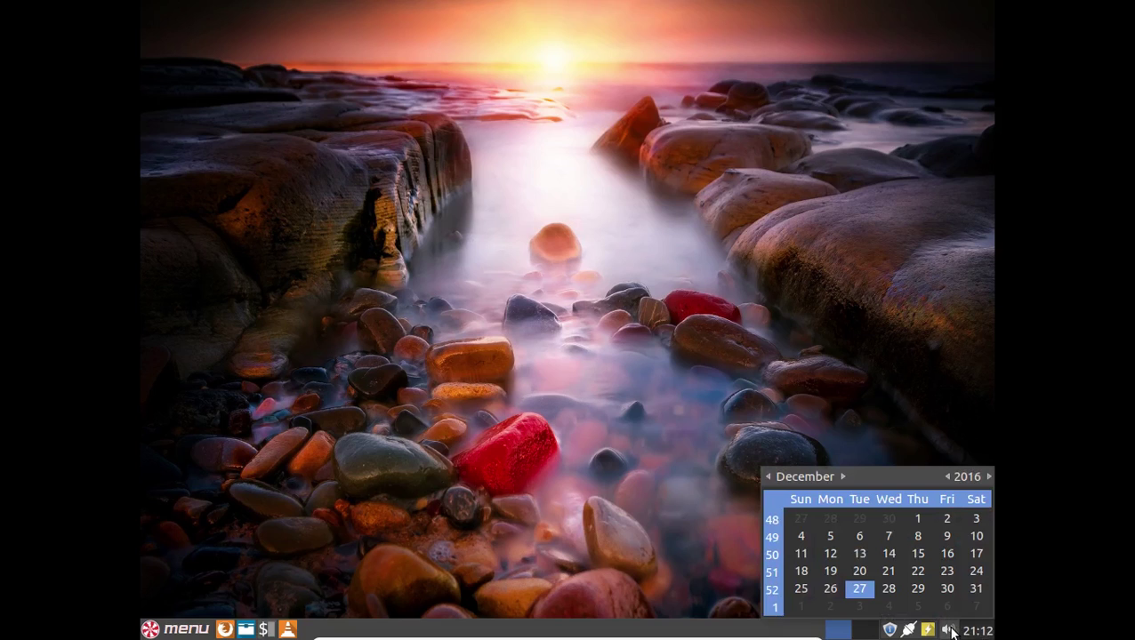
pyautogui.click(950, 631)
pyautogui.rightClick(950, 631)
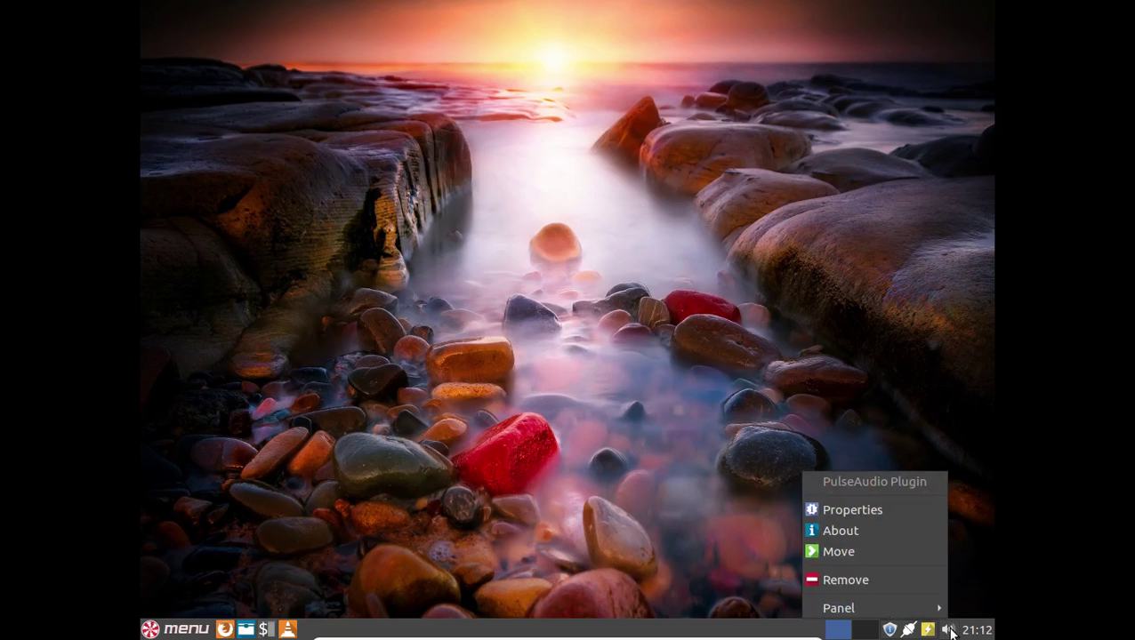
pyautogui.click(893, 509)
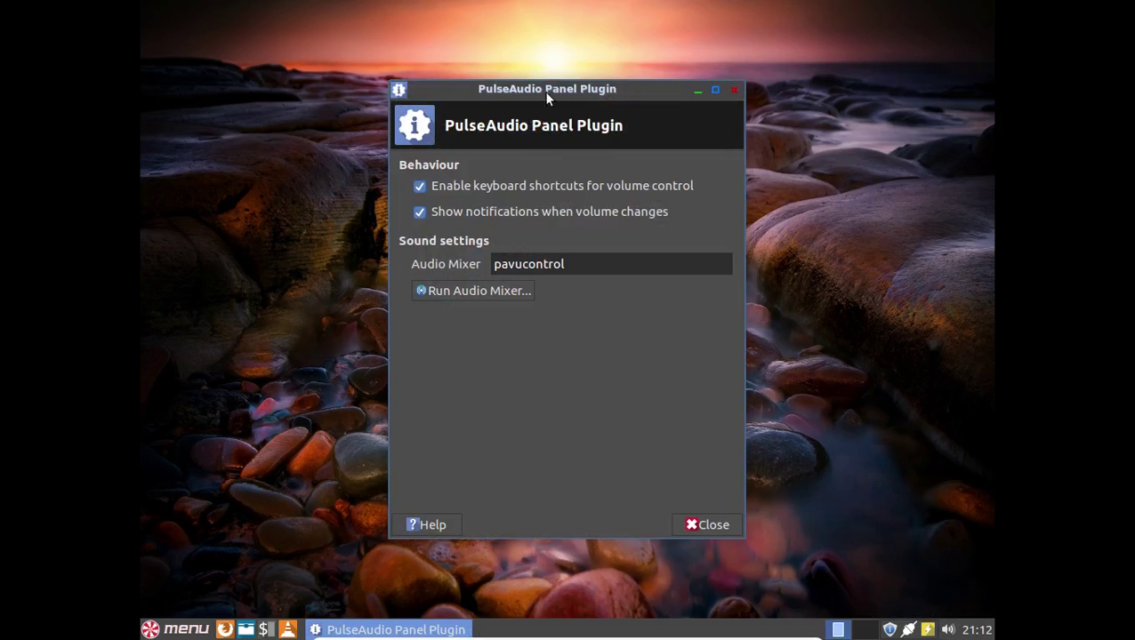
pyautogui.click(712, 525)
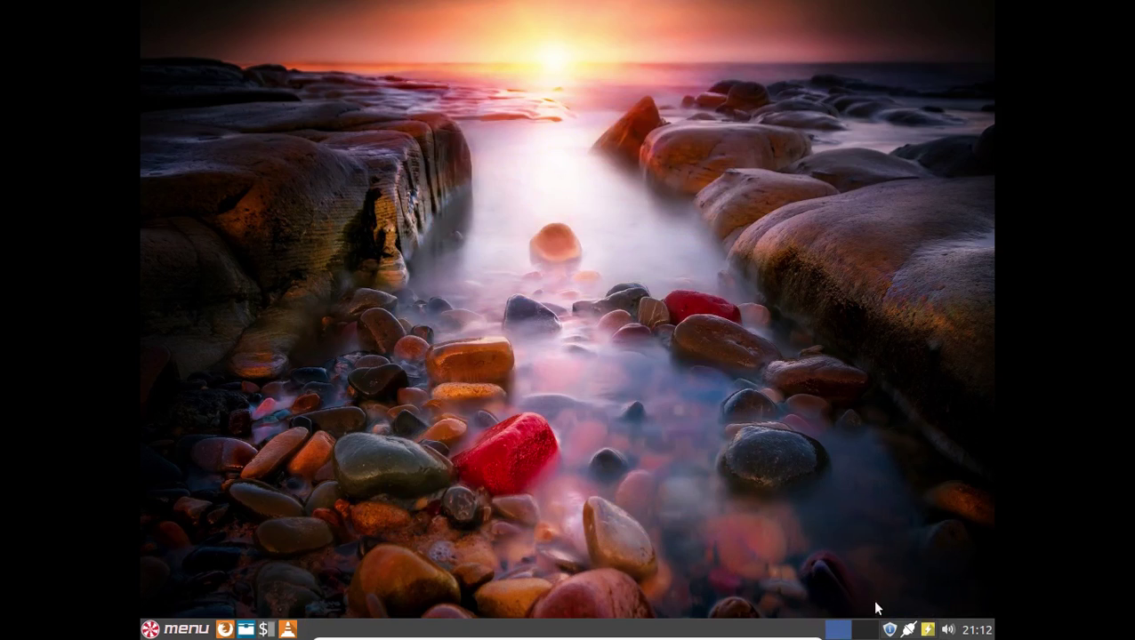
# Open the audio mixer, review its playback, recording, output and input device settings, and close it
pyautogui.click(950, 631)
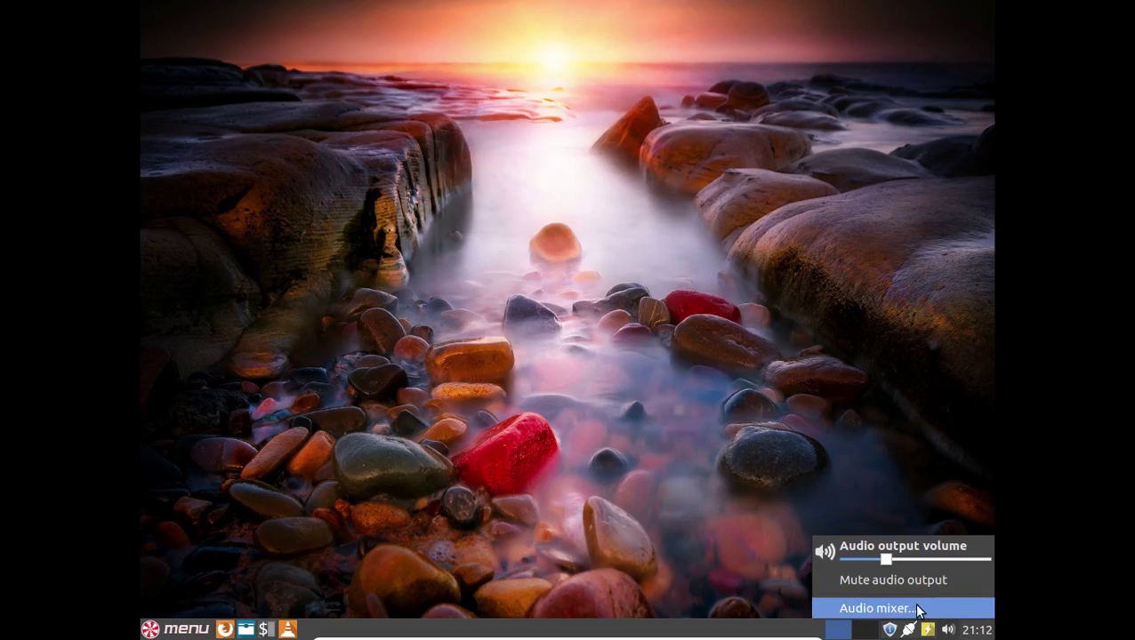
pyautogui.click(921, 610)
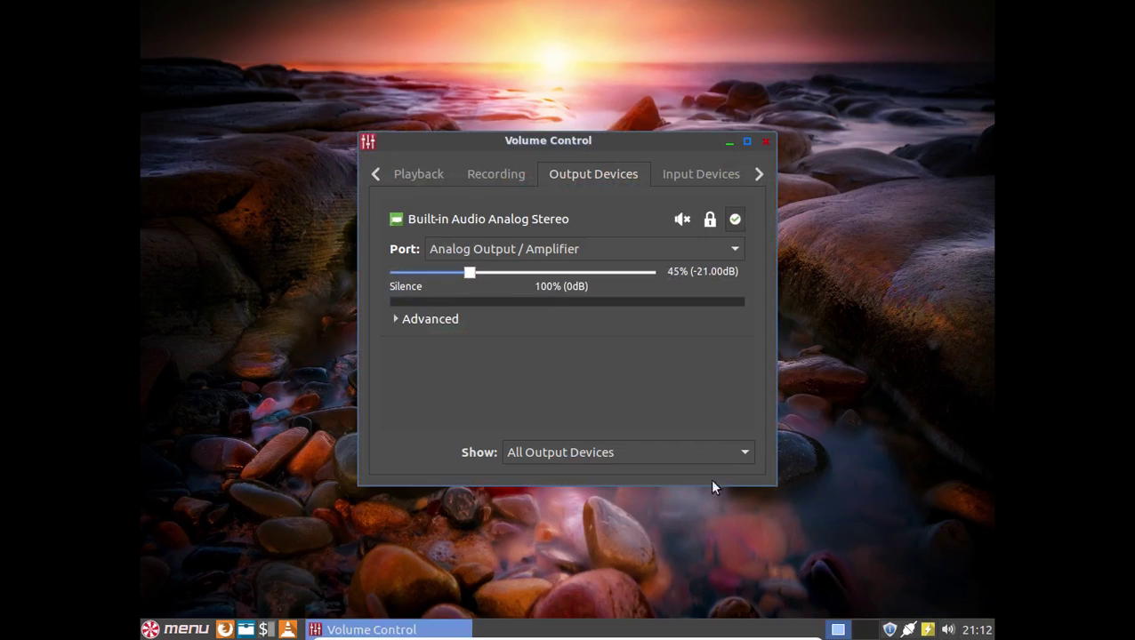
pyautogui.click(420, 174)
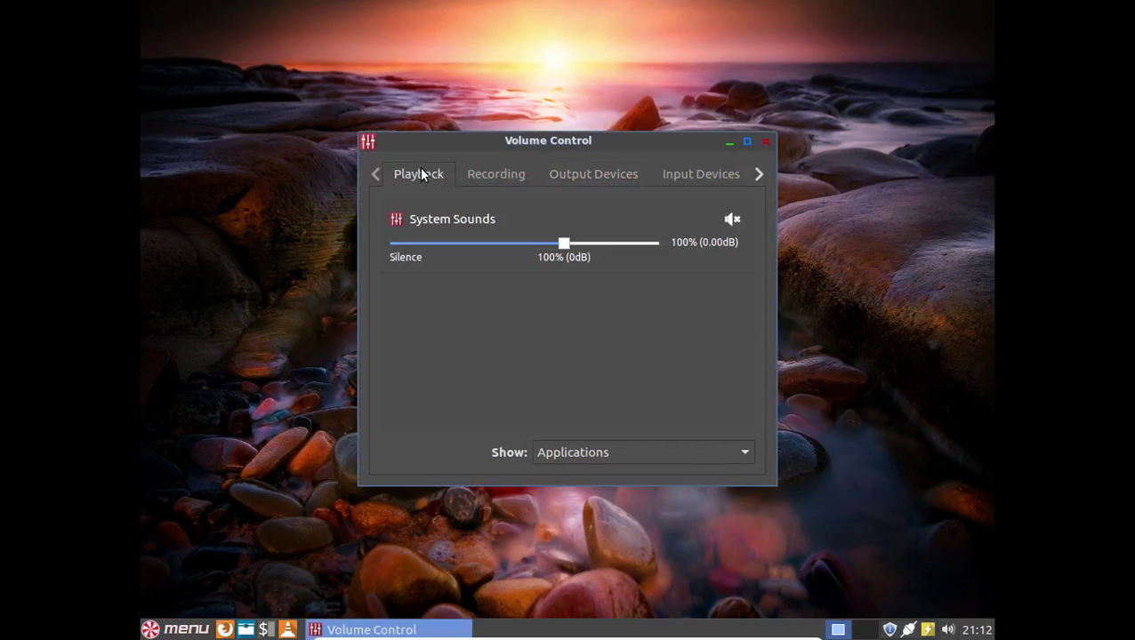
pyautogui.click(487, 174)
pyautogui.click(580, 176)
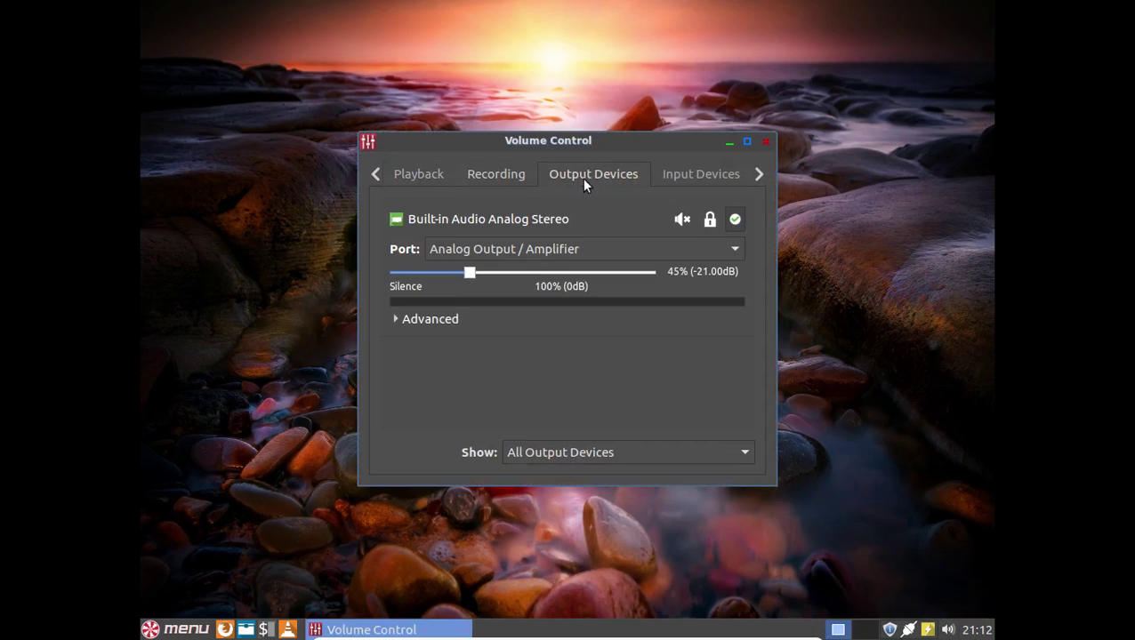
pyautogui.click(678, 178)
pyautogui.click(766, 141)
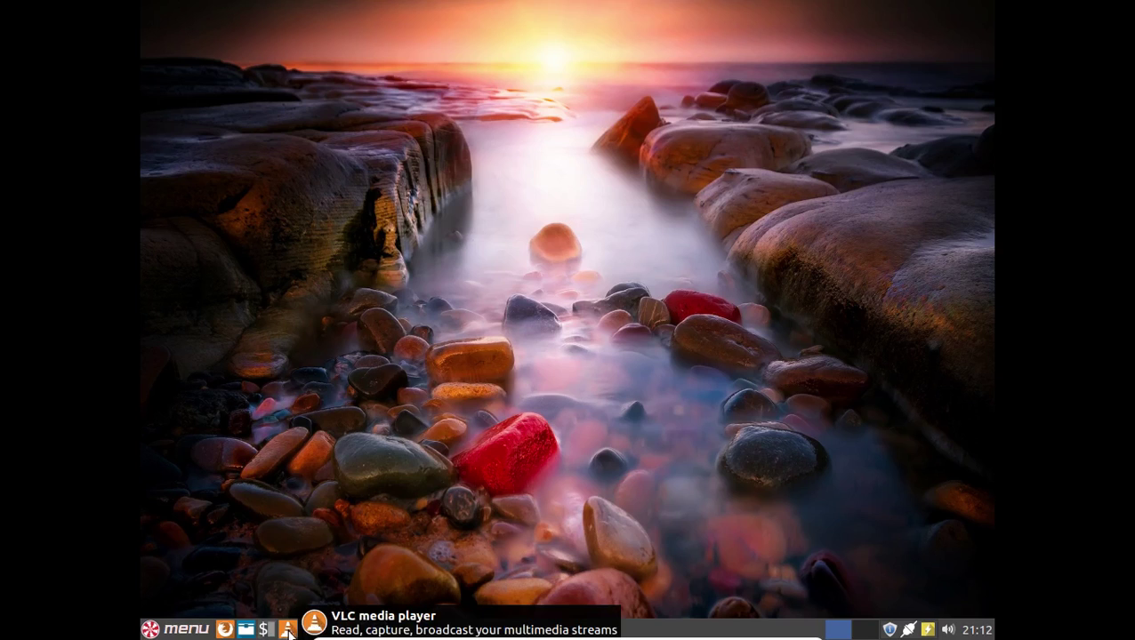
# View the home folder in the file manager and close it
pyautogui.click(243, 631)
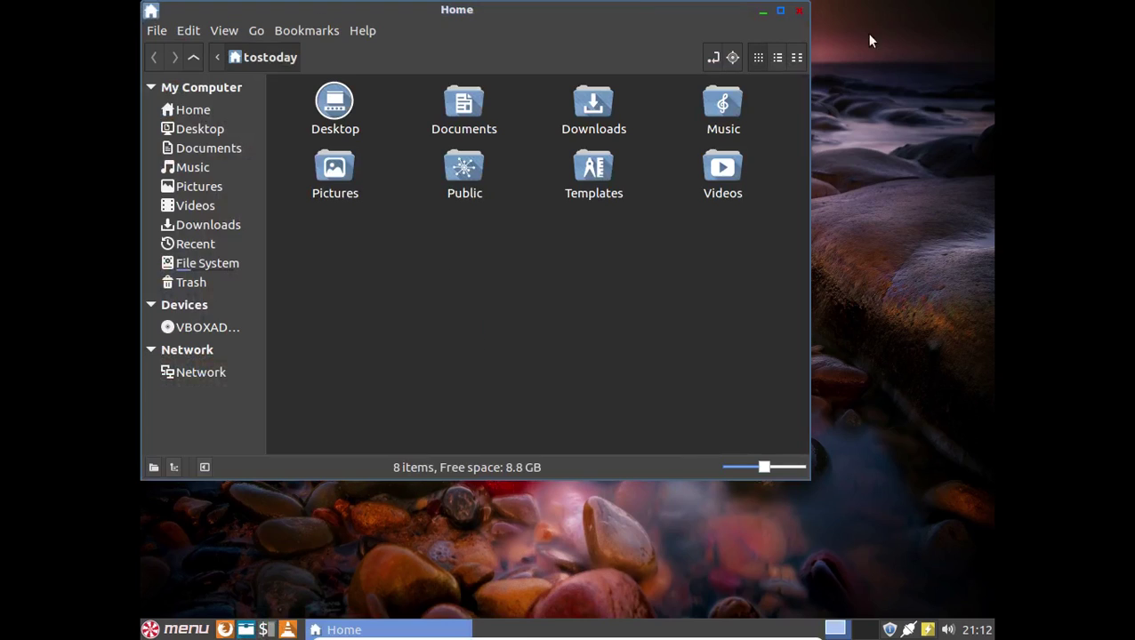
pyautogui.click(800, 13)
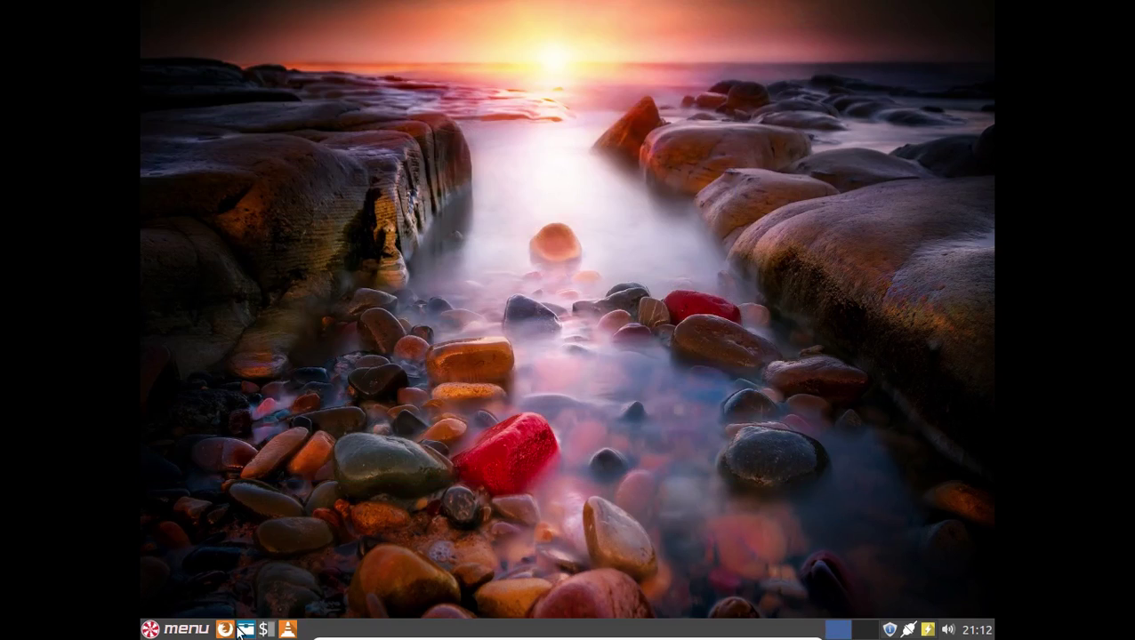
# Browse the Accessories category and the complete list of installed applications down to the Peppermint entries
pyautogui.click(151, 629)
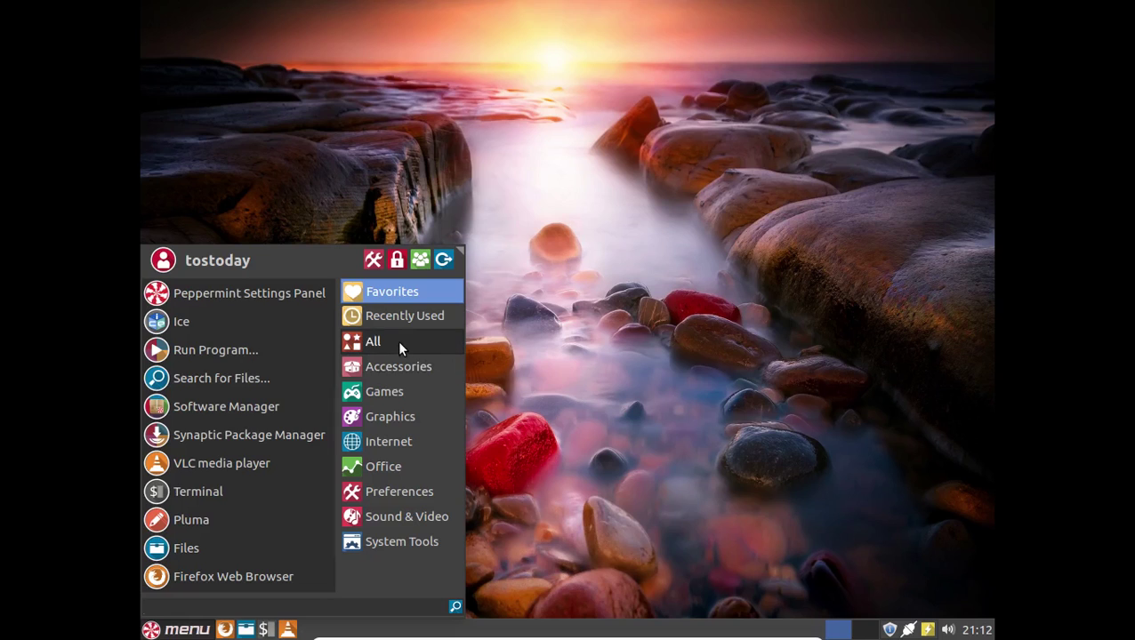
pyautogui.moveTo(400, 366)
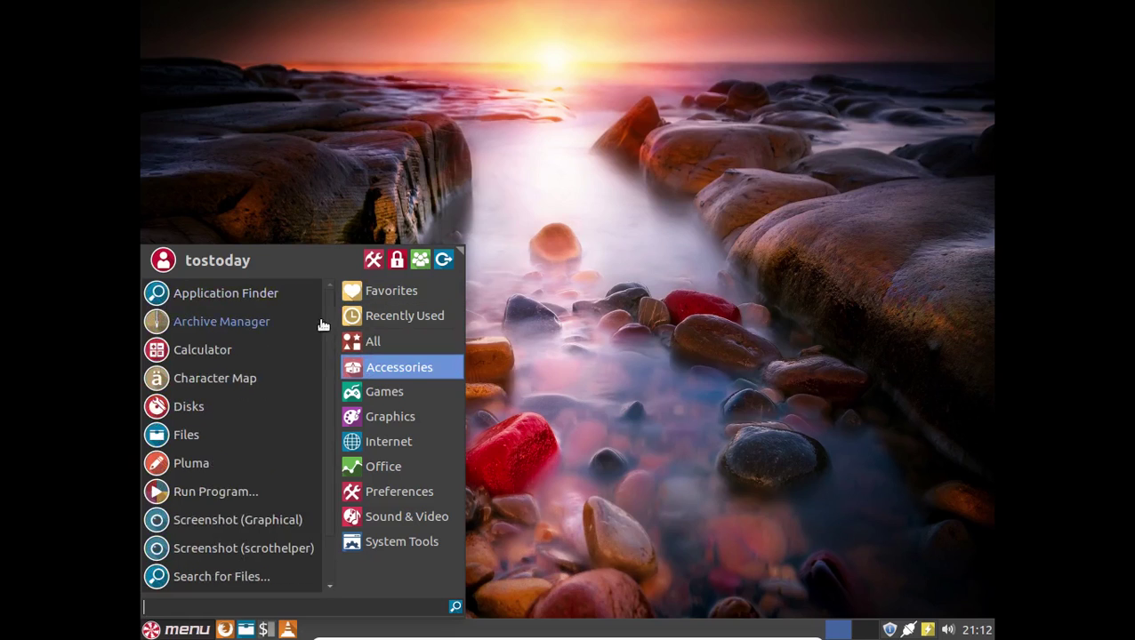
pyautogui.moveTo(384, 341)
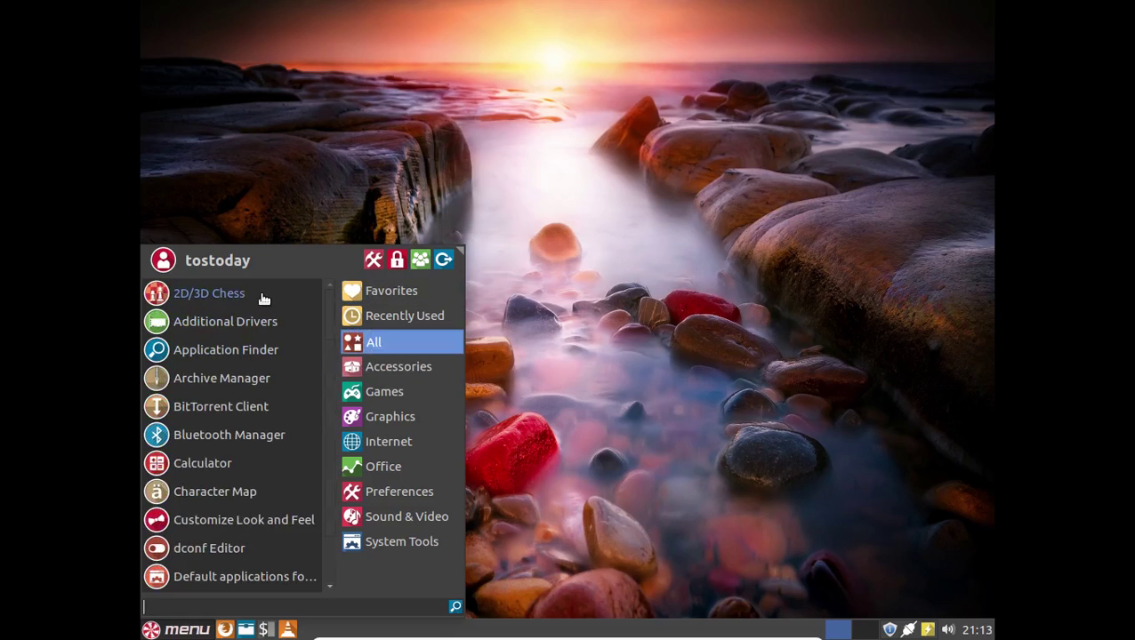
pyautogui.scroll(-1, 264, 300)
pyautogui.scroll(-2, 263, 299)
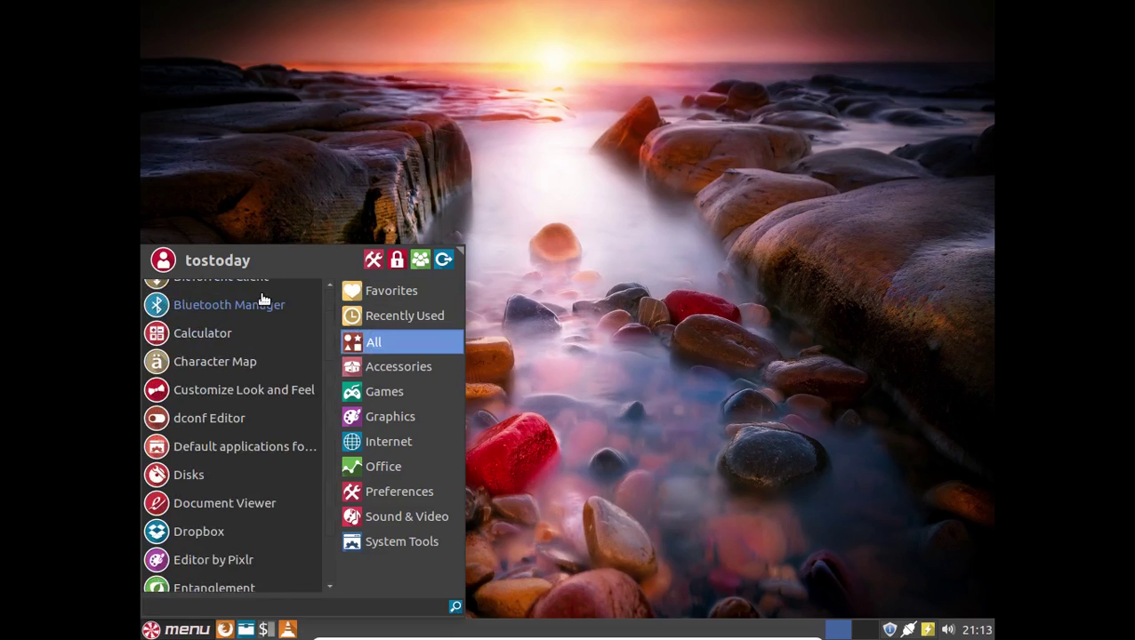
pyautogui.scroll(1, 264, 300)
pyautogui.scroll(-4, 264, 300)
pyautogui.scroll(-4, 263, 300)
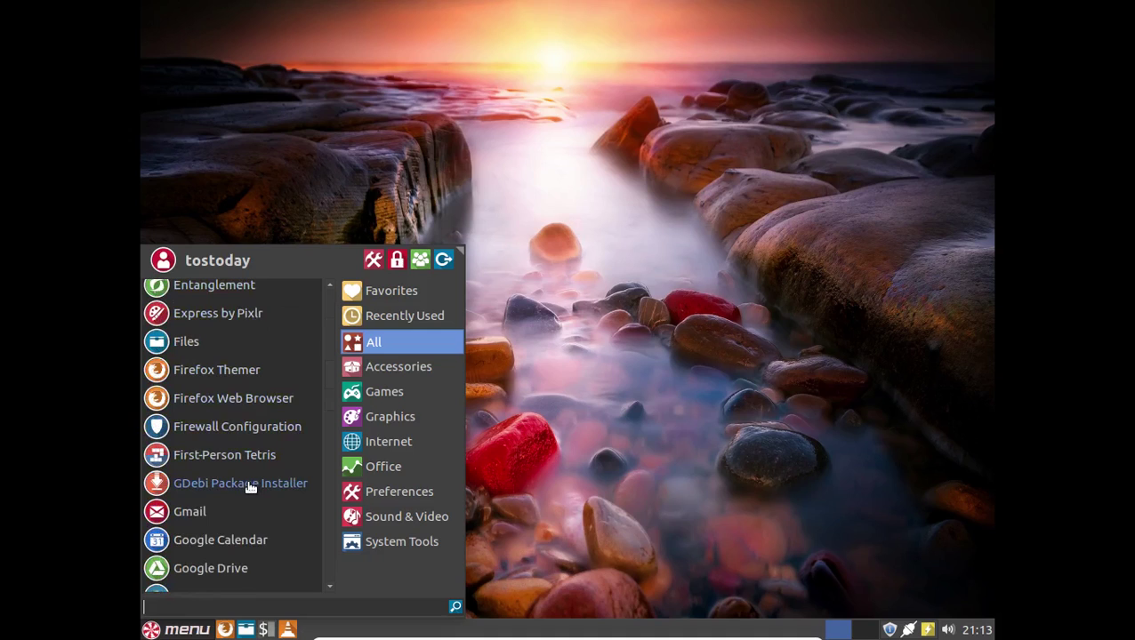
pyautogui.scroll(-2, 251, 488)
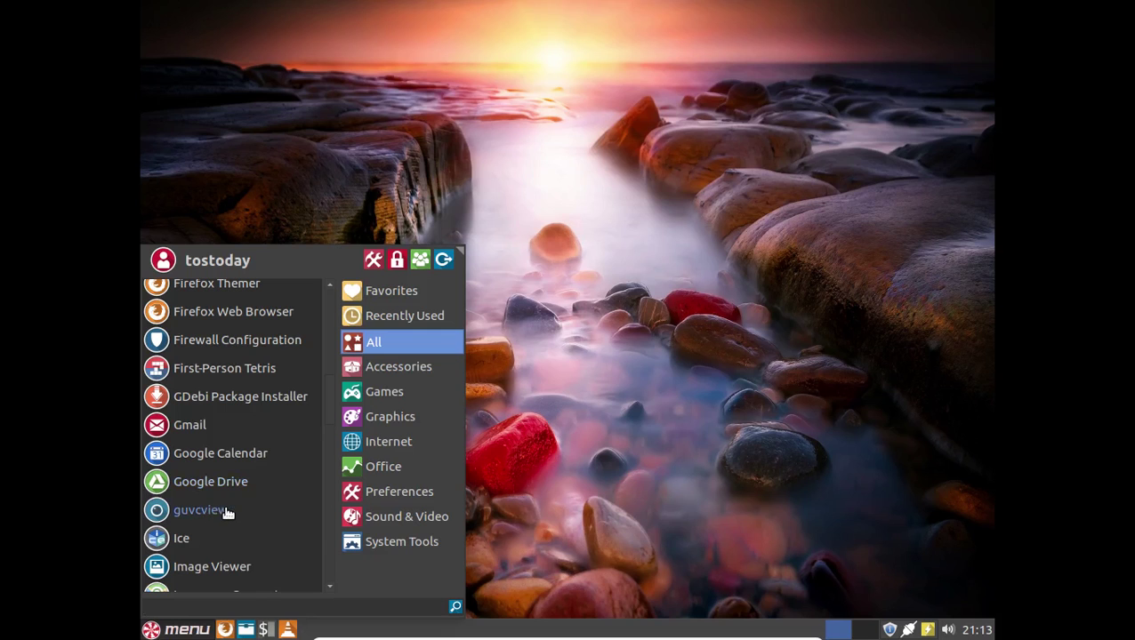
pyautogui.scroll(-5, 227, 513)
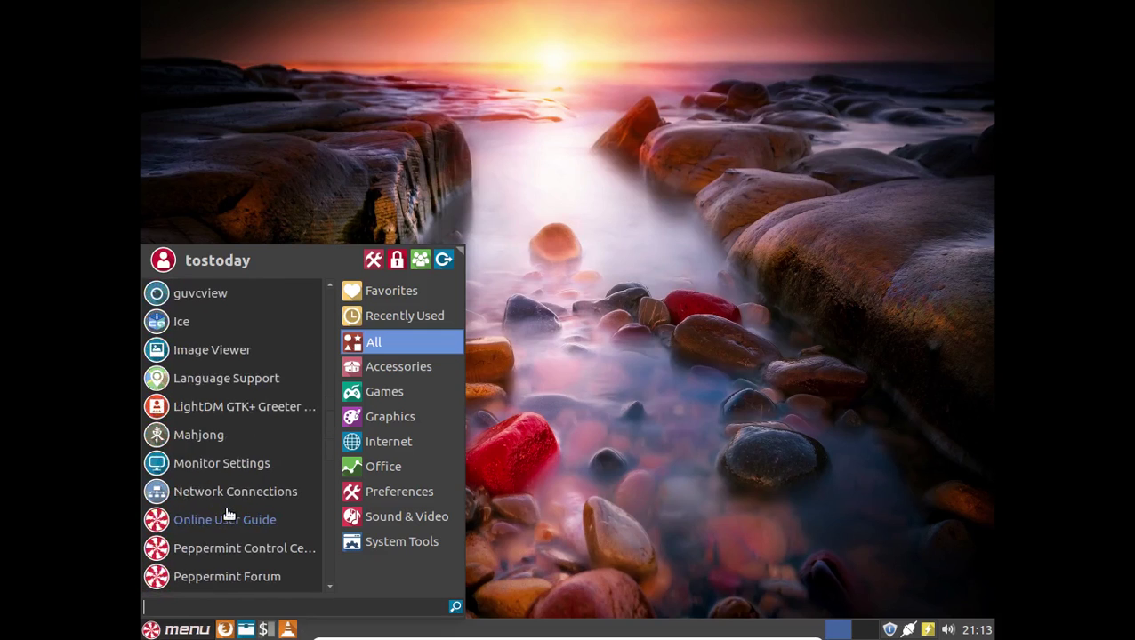
pyautogui.scroll(-2, 227, 513)
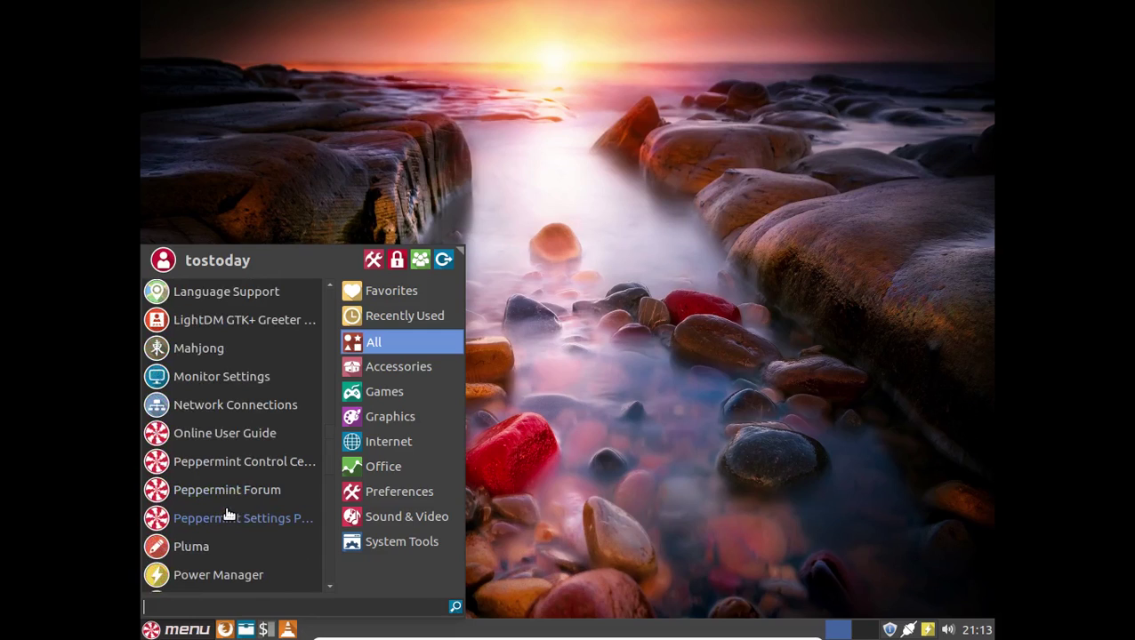
# Open the Peppermint Control Center, review its window manager, keyboard and pointer, shortcuts, desktop effects and advanced settings, and close it
pyautogui.click(249, 464)
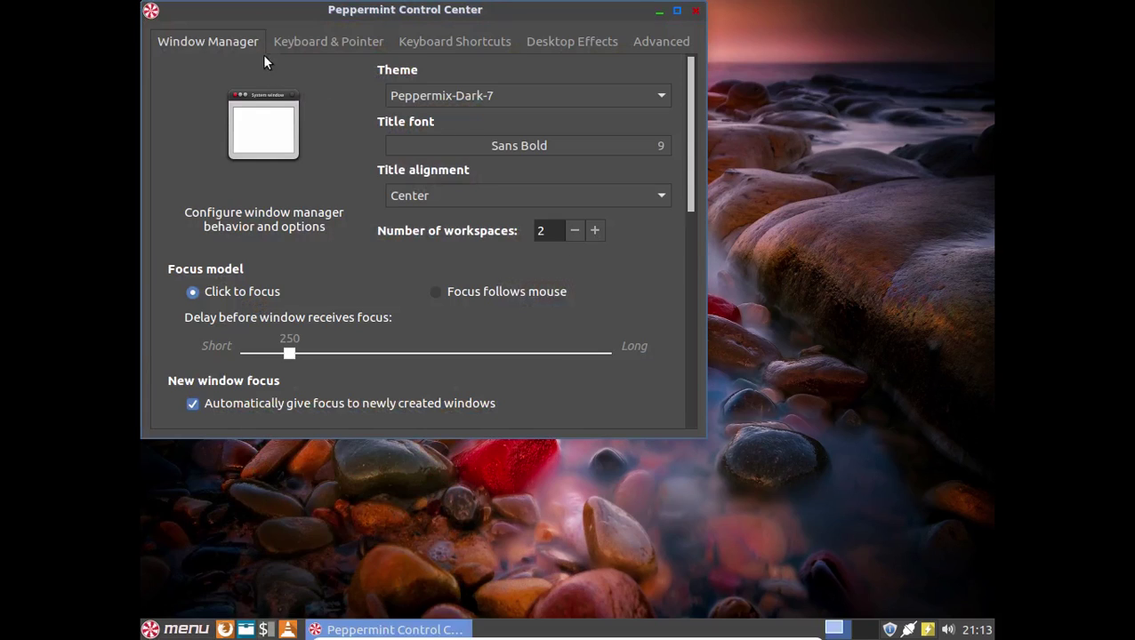
pyautogui.click(315, 52)
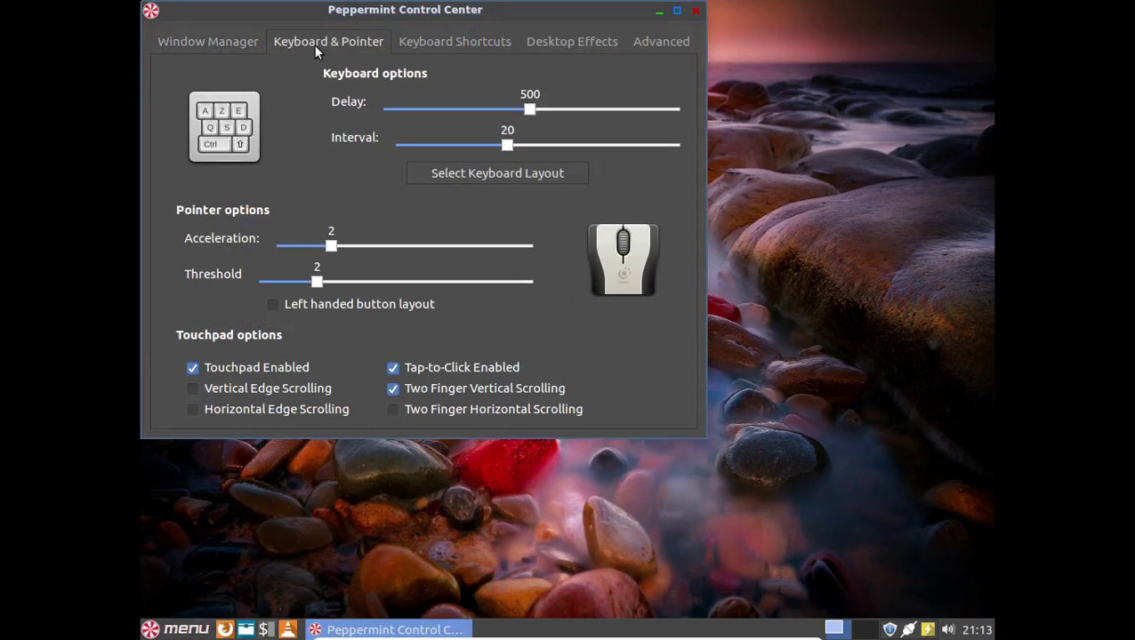
pyautogui.click(496, 44)
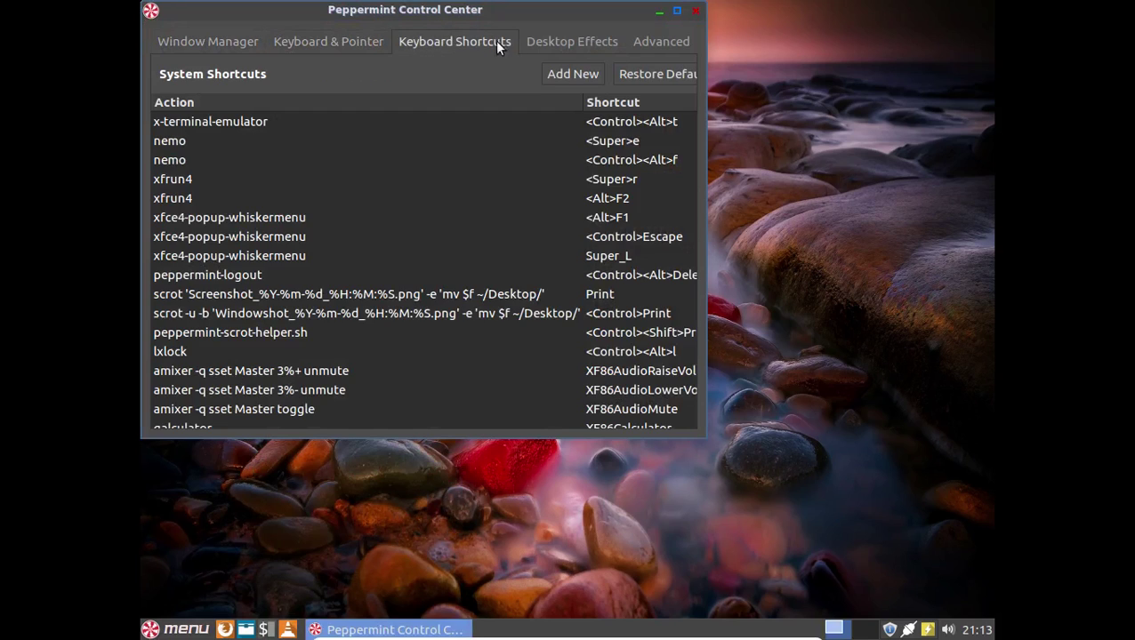
pyautogui.click(572, 42)
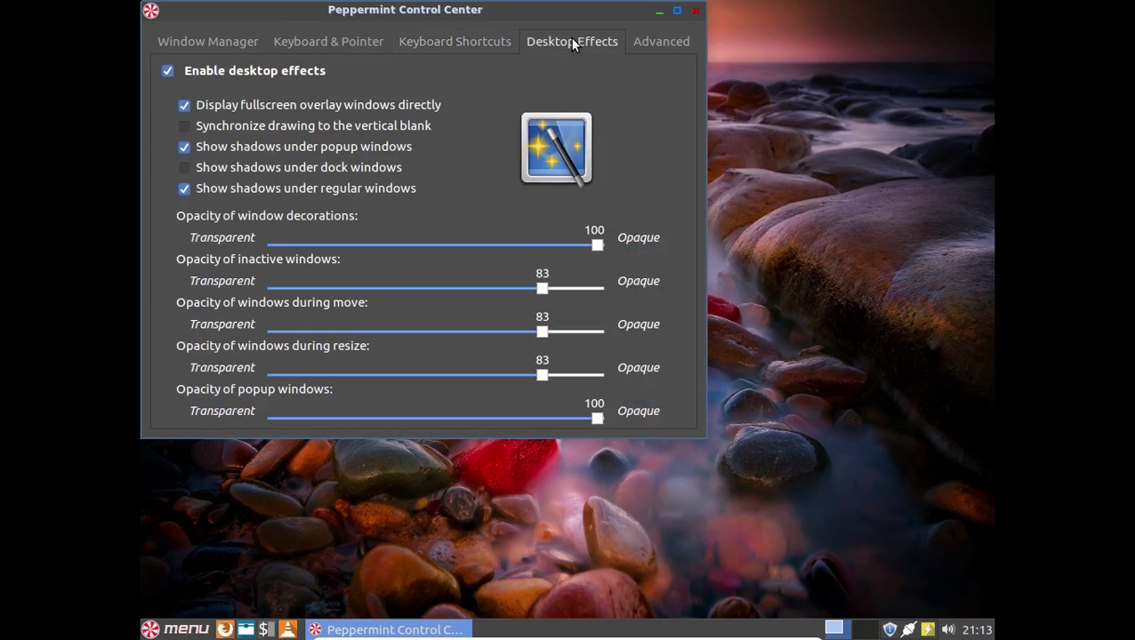
pyautogui.click(656, 42)
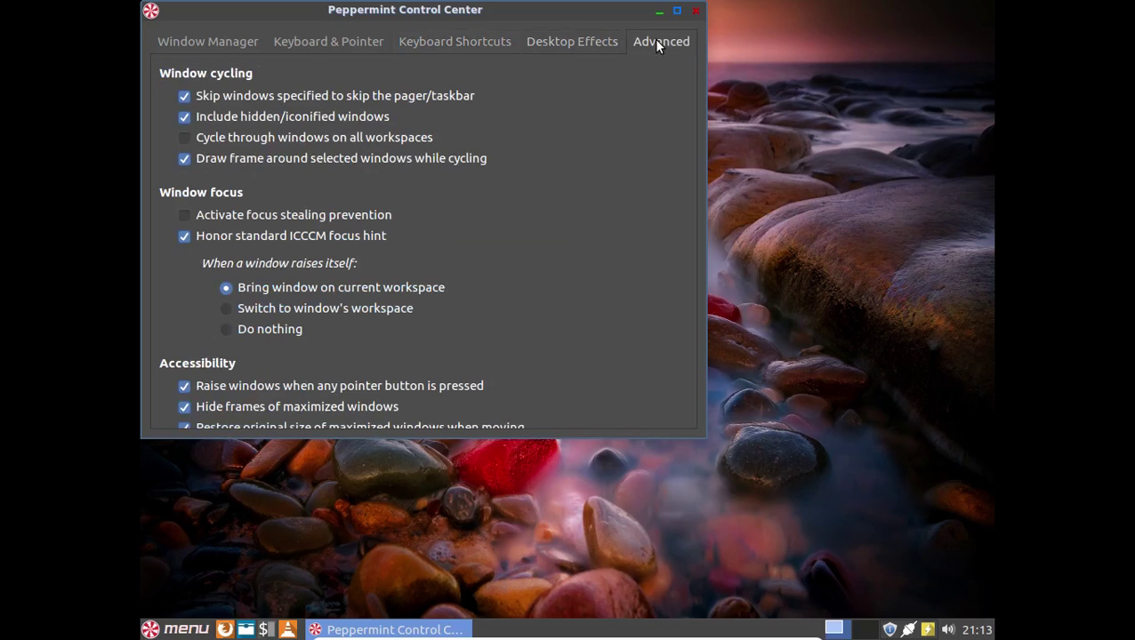
pyautogui.click(695, 10)
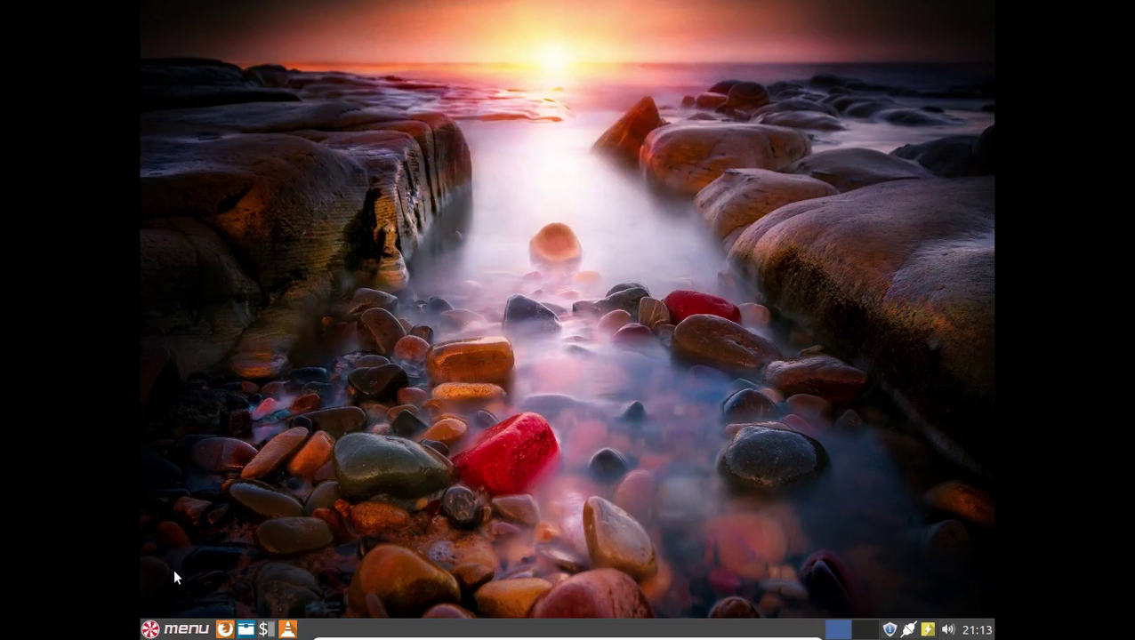
# Open the Peppermint Settings Panel and review its Personal, Hardware, Network and System categories
pyautogui.click(165, 630)
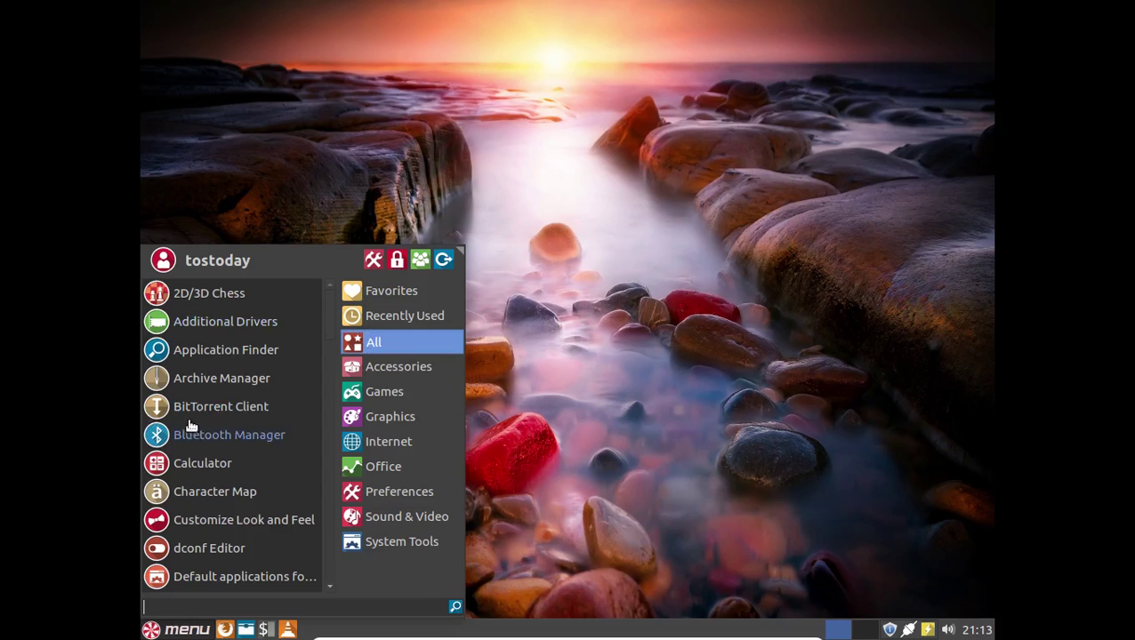
pyautogui.scroll(-5, 222, 482)
pyautogui.scroll(-5, 225, 485)
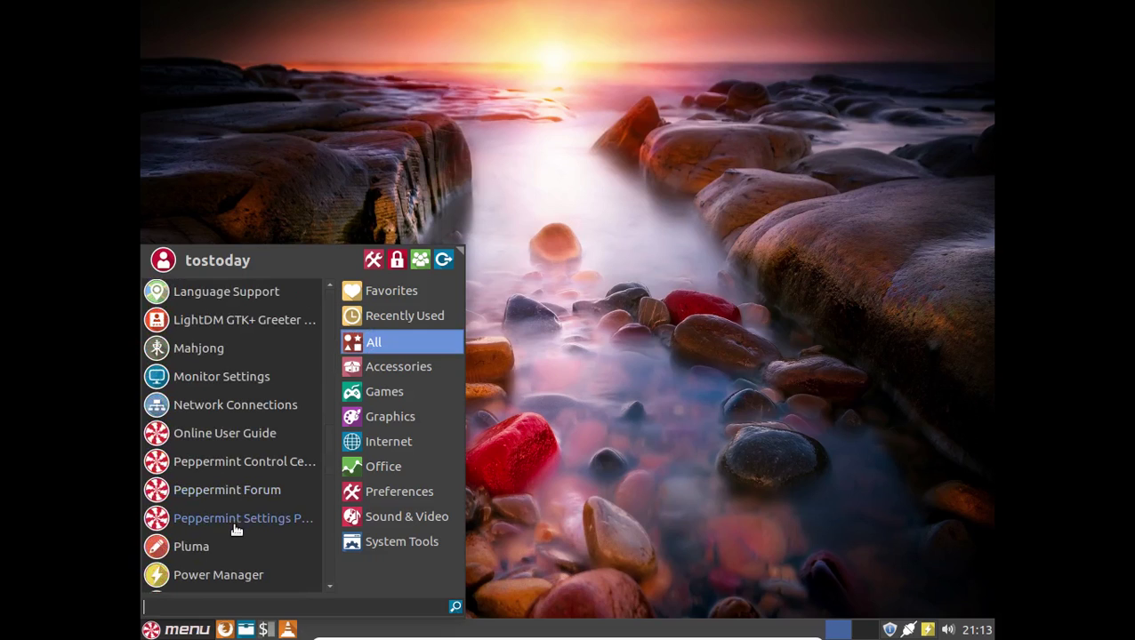
pyautogui.click(235, 523)
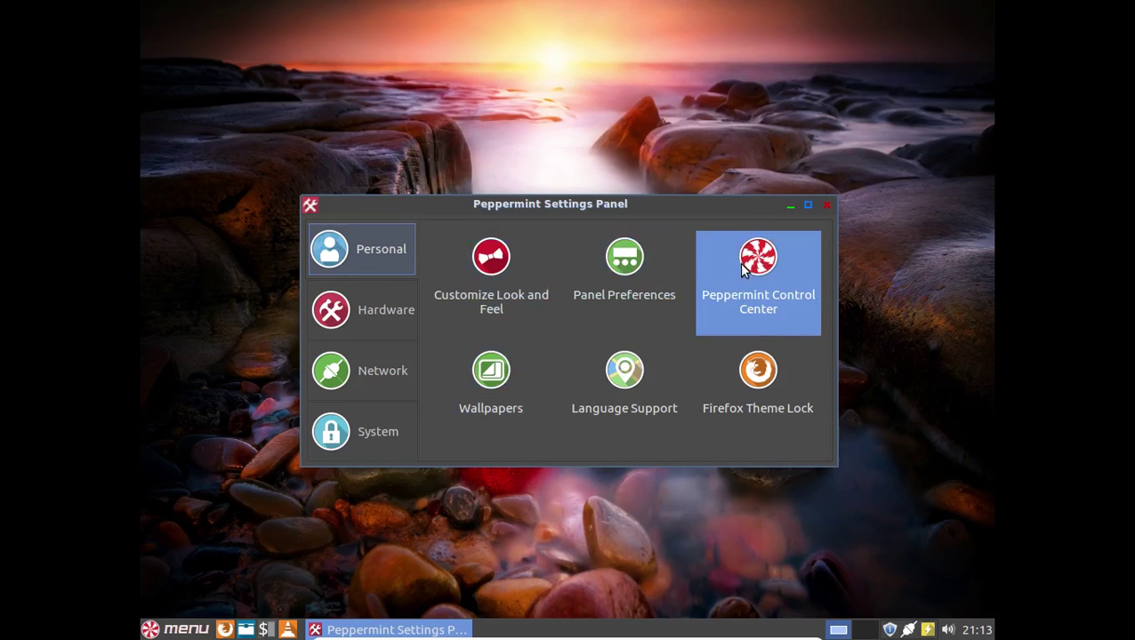
pyautogui.click(393, 309)
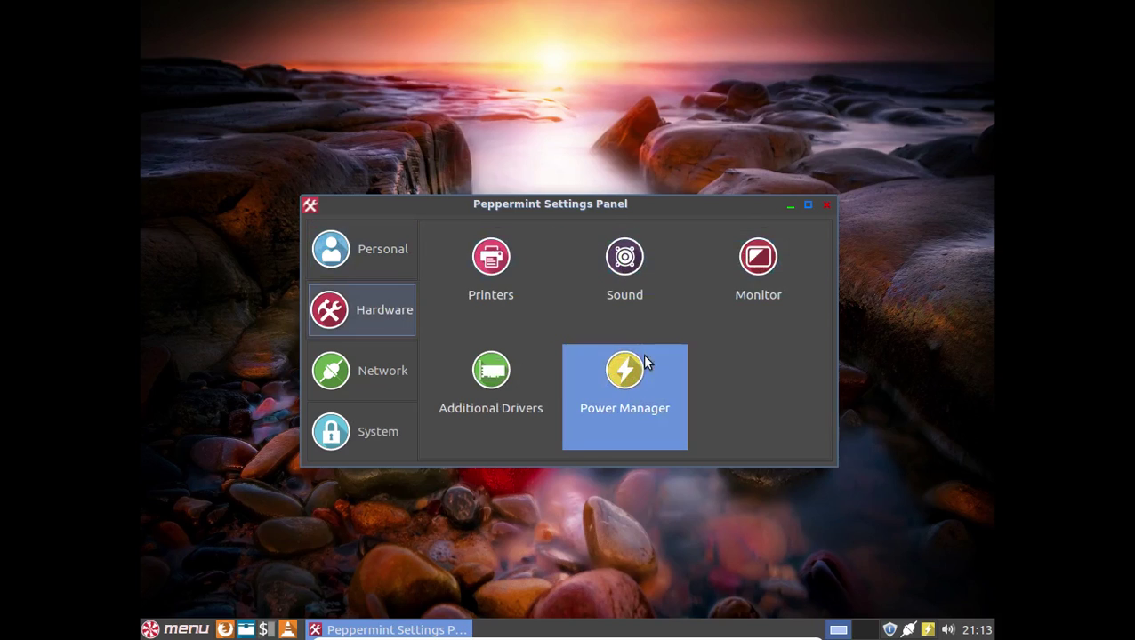
pyautogui.click(401, 372)
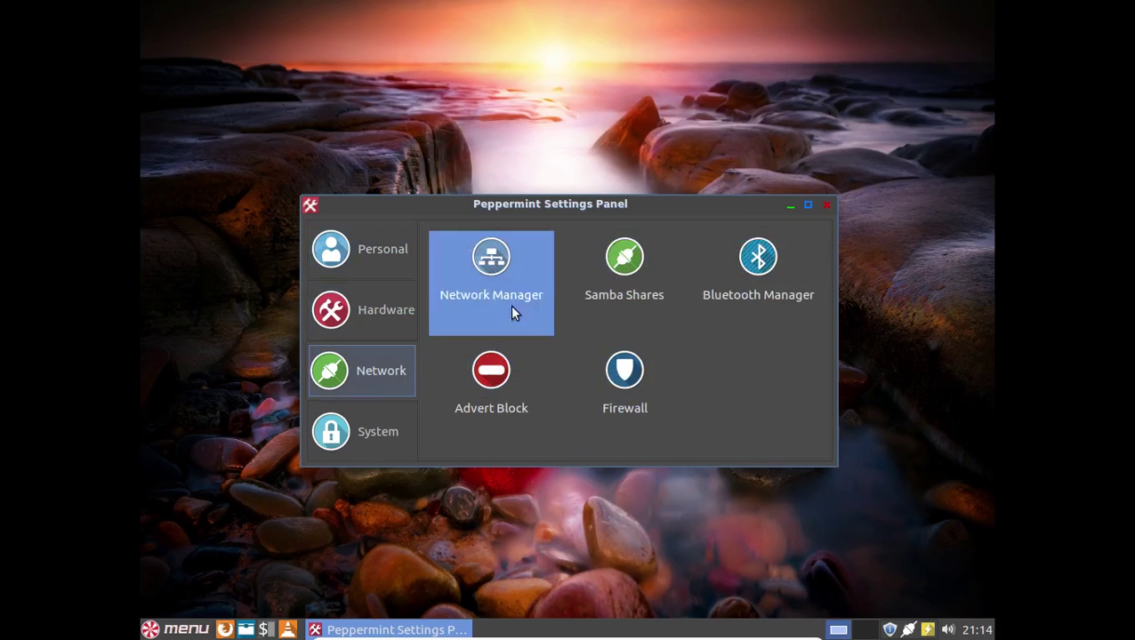
pyautogui.click(372, 447)
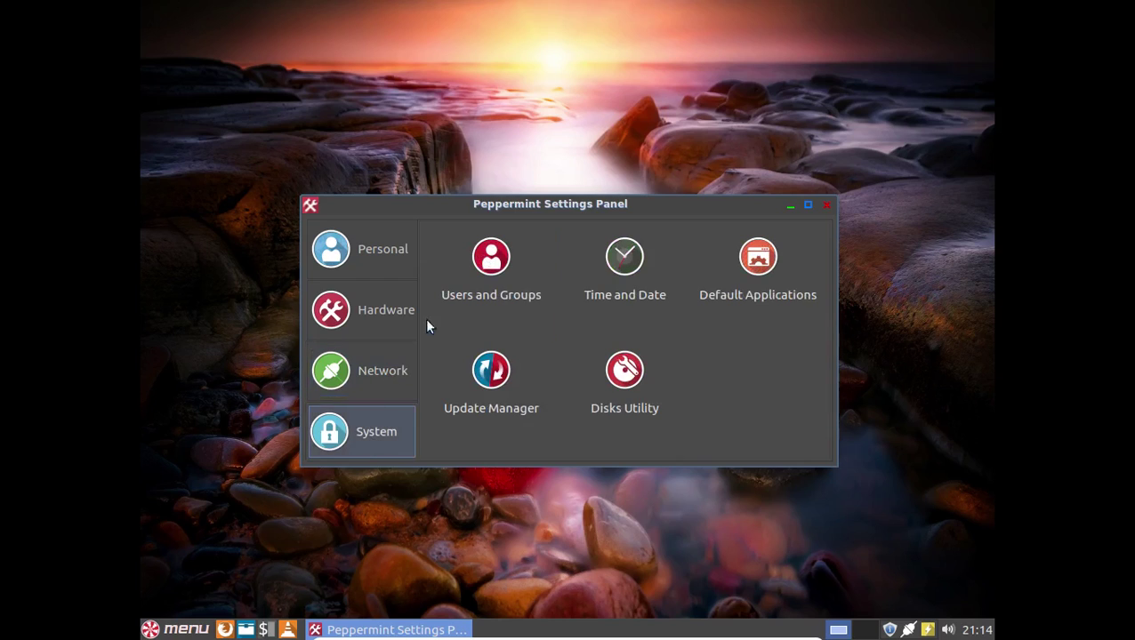
# View the hard disk's partitions in the Disks Utility, then close it and the settings panel
pyautogui.click(624, 374)
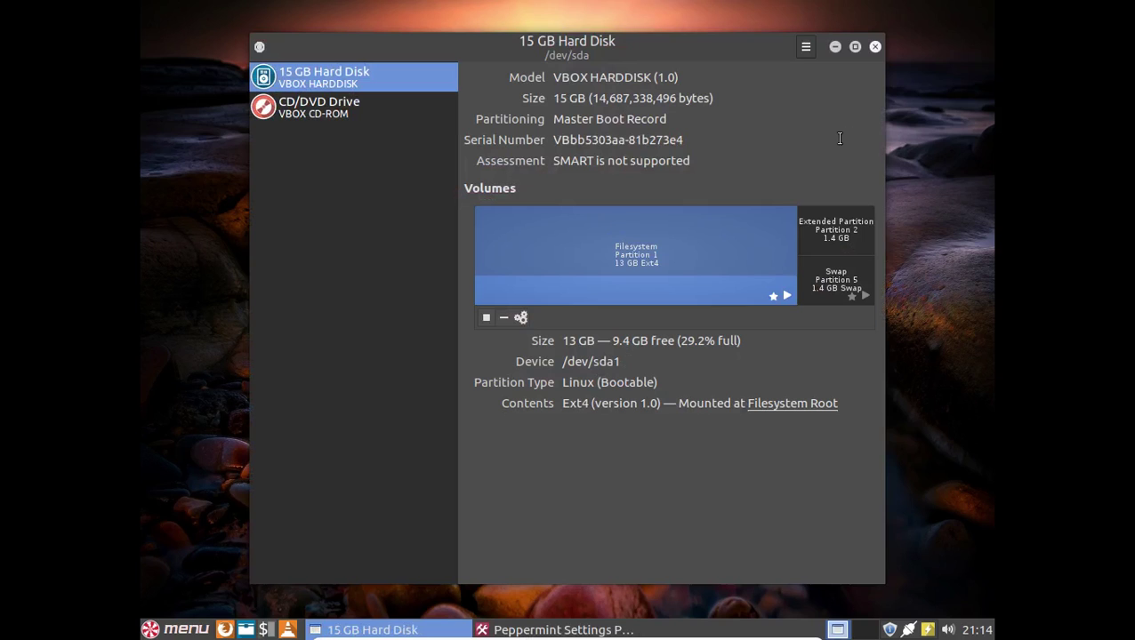
pyautogui.click(876, 46)
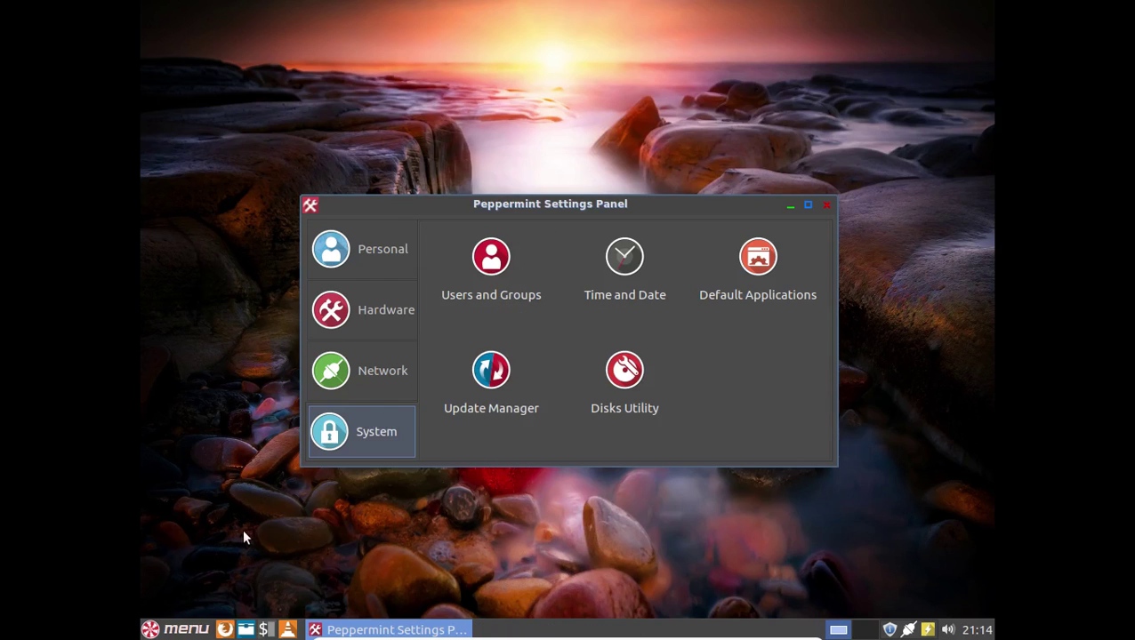
pyautogui.click(827, 205)
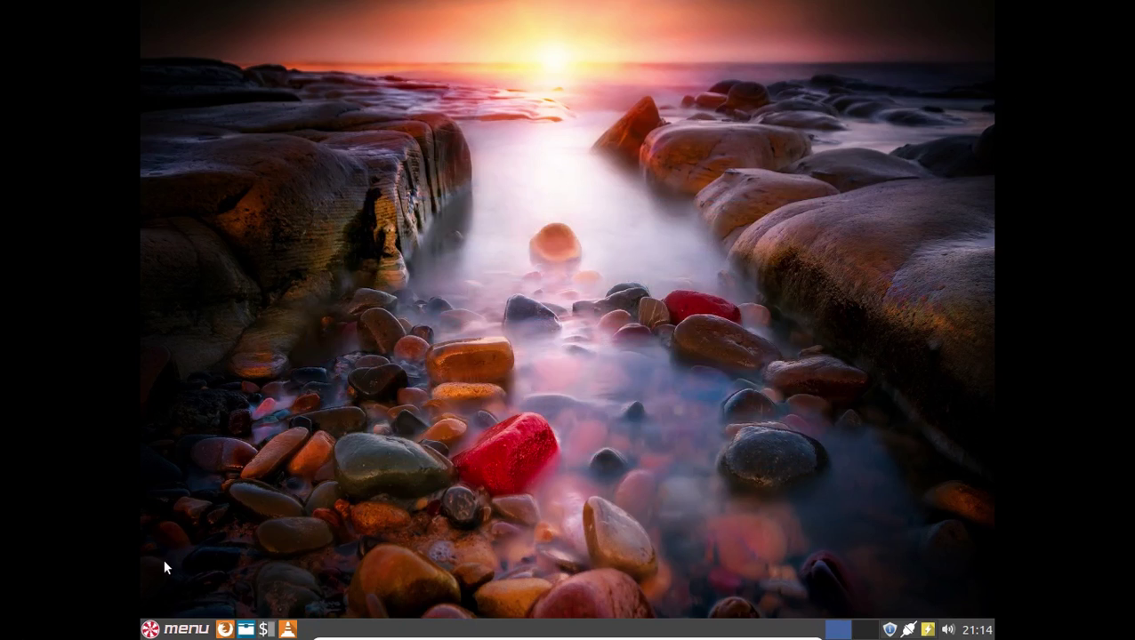
# Open the PulseAudio Equalizer from the complete application list, view its bands and preset options, and close it
pyautogui.click(174, 628)
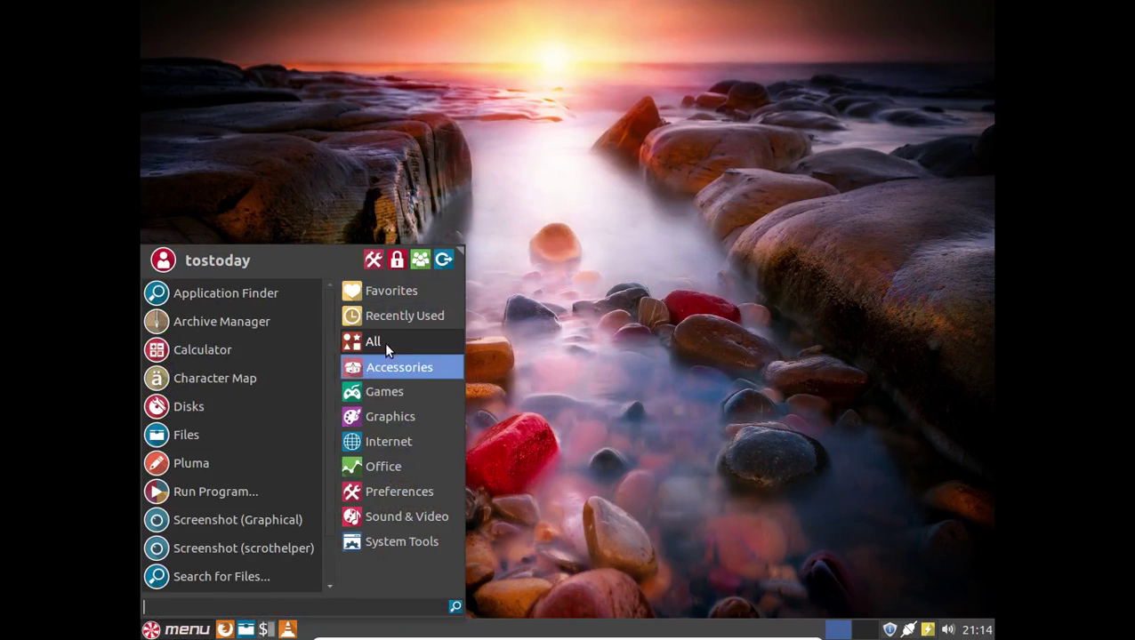
pyautogui.moveTo(384, 342)
pyautogui.scroll(-10, 258, 444)
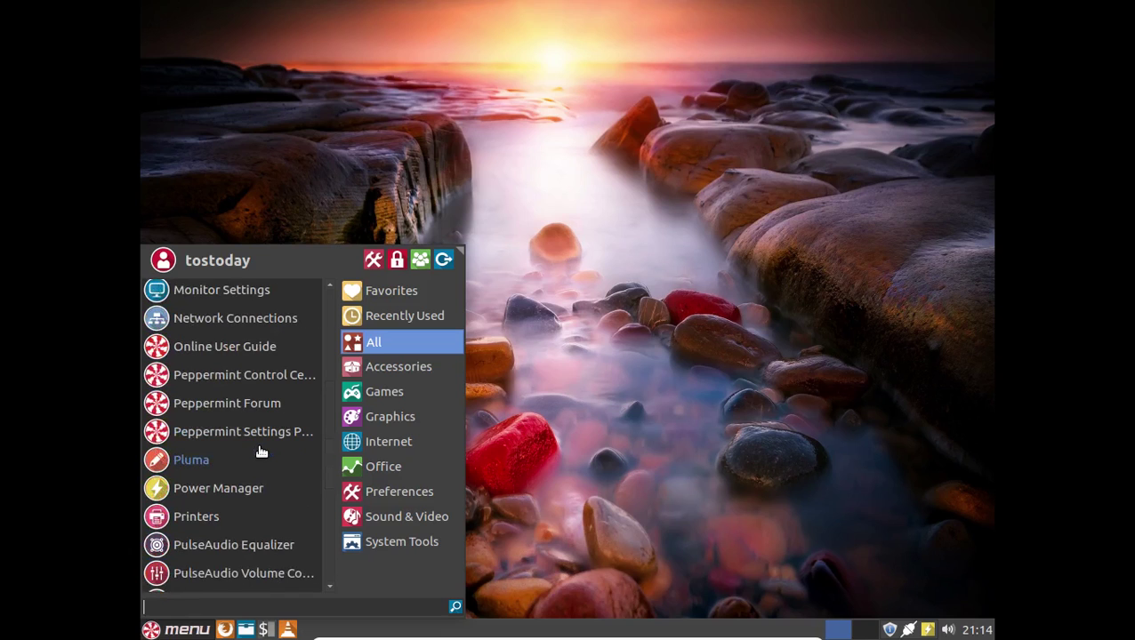
pyautogui.scroll(-1, 261, 452)
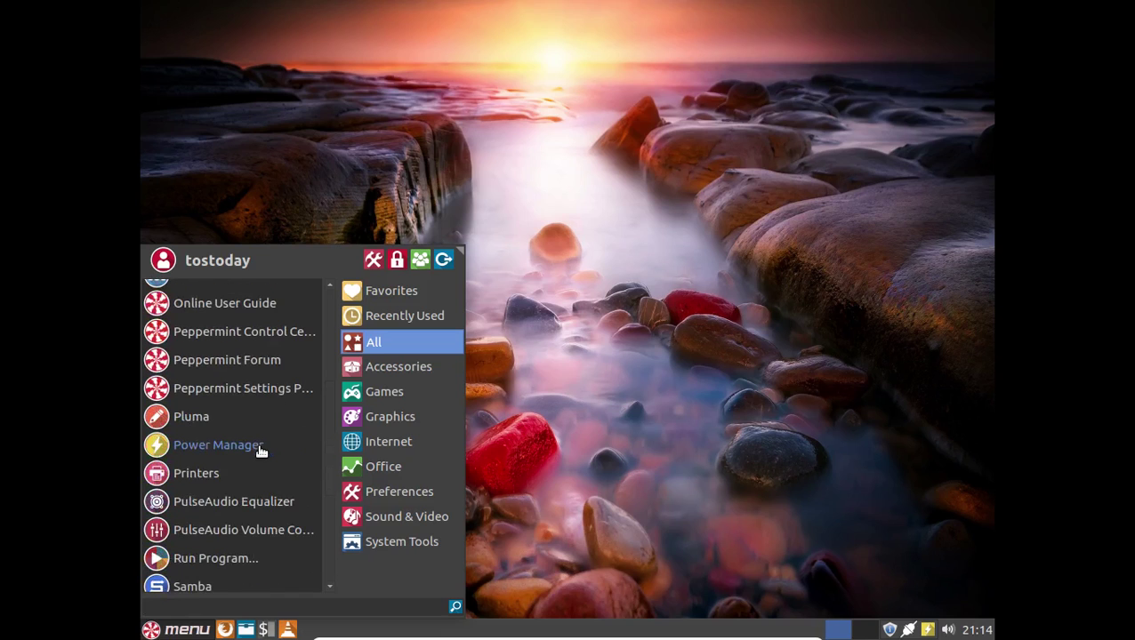
pyautogui.click(256, 507)
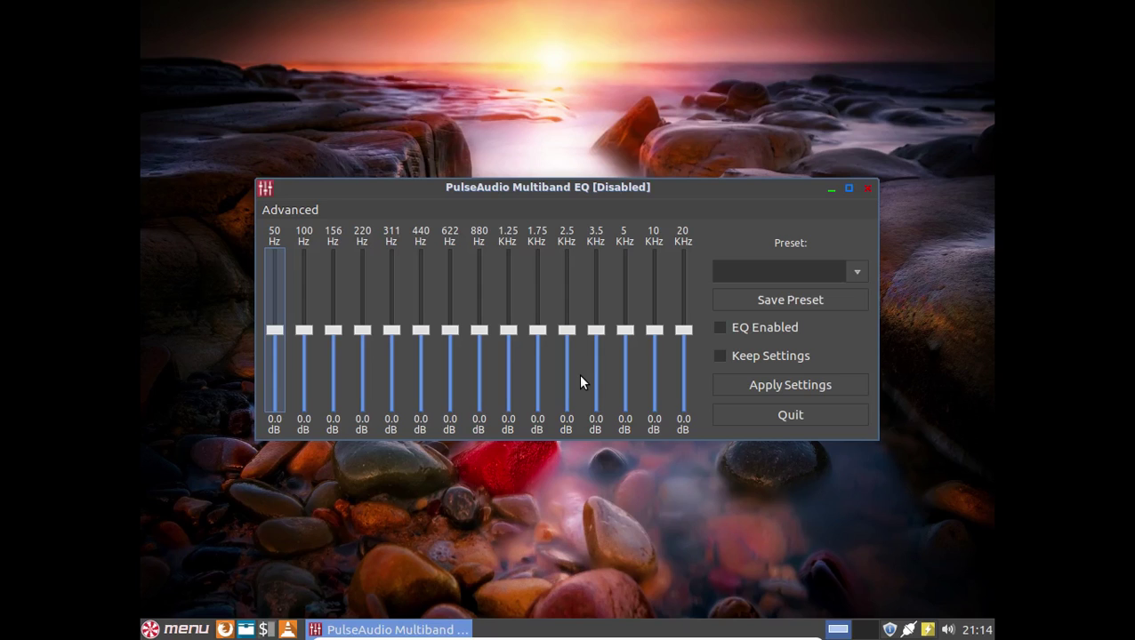
pyautogui.click(867, 187)
# Open the Power Manager from the Preferences category, review its General, System, Display and Devices settings, and close it
pyautogui.click(179, 632)
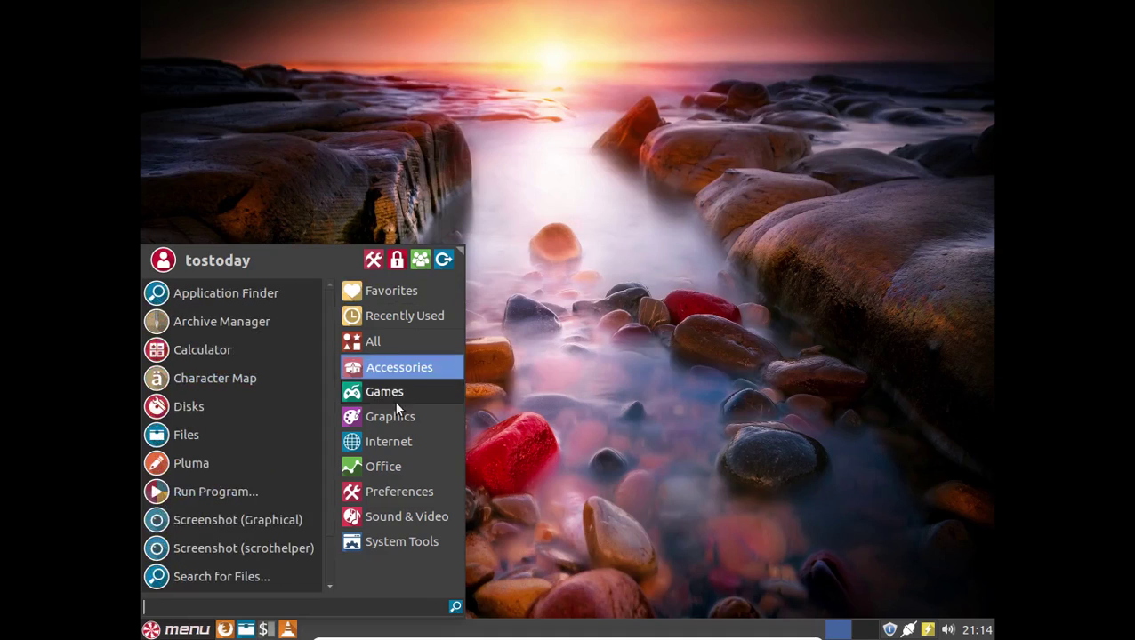
pyautogui.moveTo(390, 496)
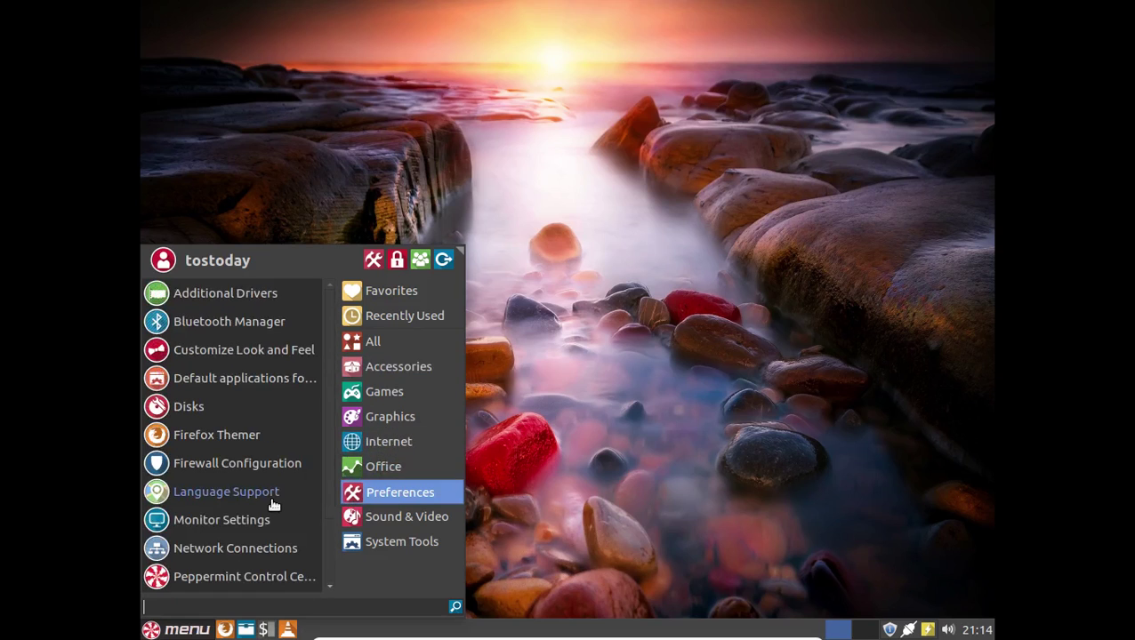
pyautogui.scroll(-2, 271, 505)
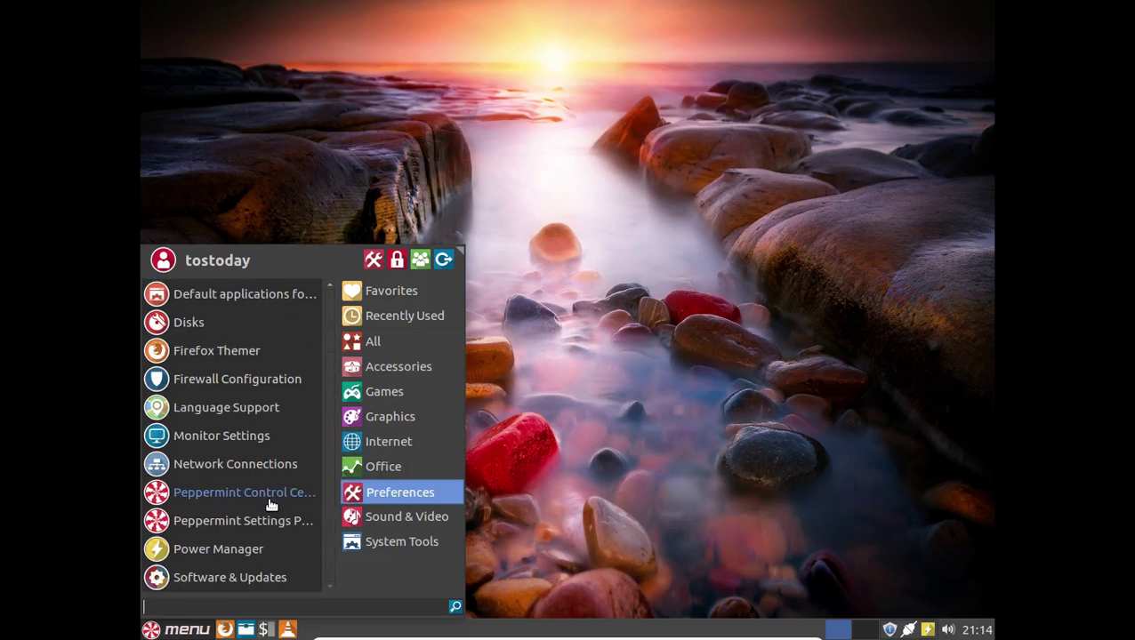
pyautogui.click(242, 551)
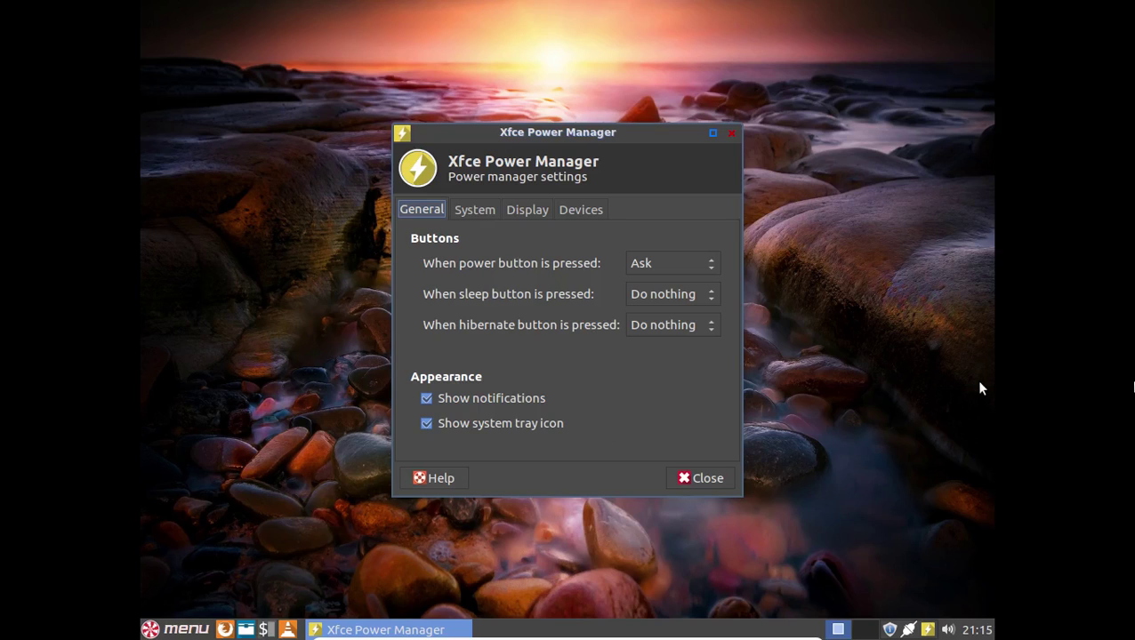
pyautogui.click(481, 209)
pyautogui.click(536, 211)
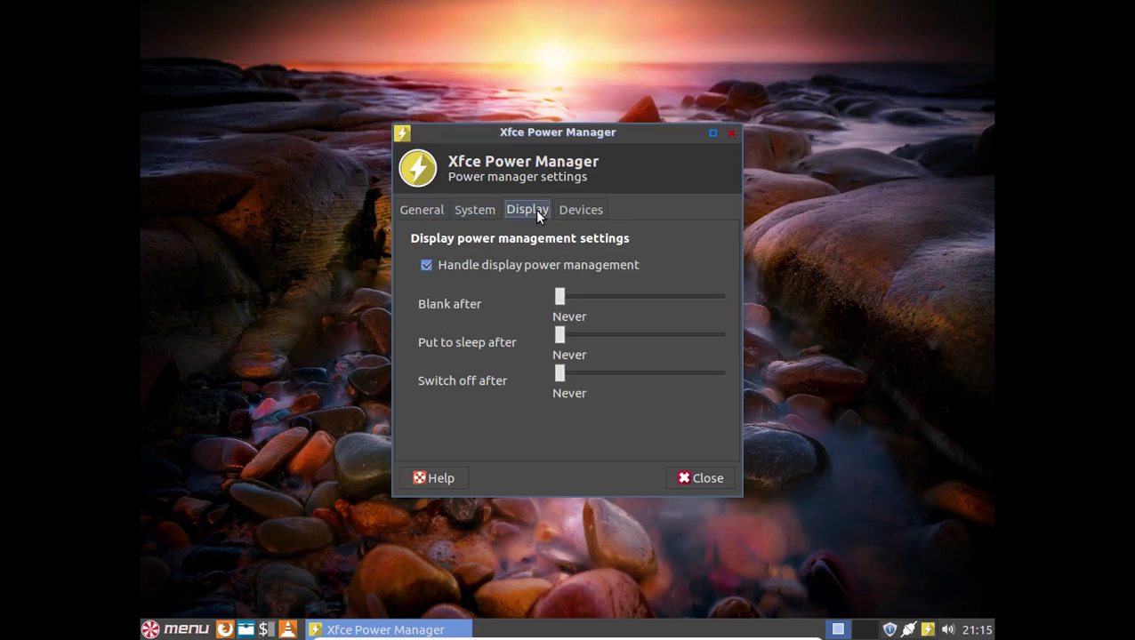
pyautogui.click(587, 212)
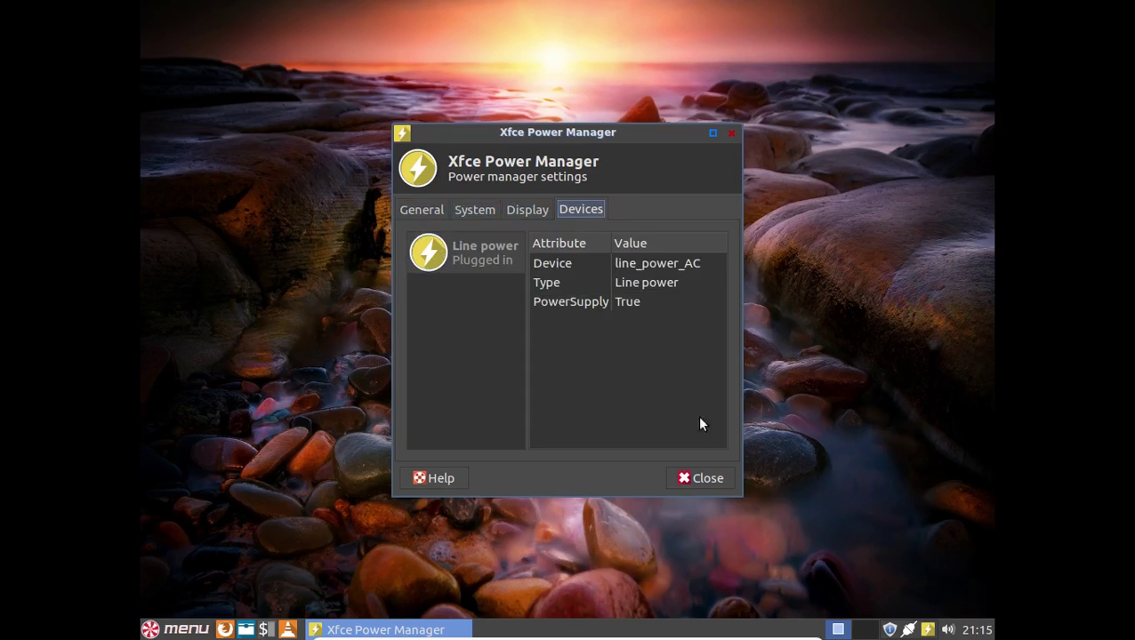
pyautogui.click(701, 479)
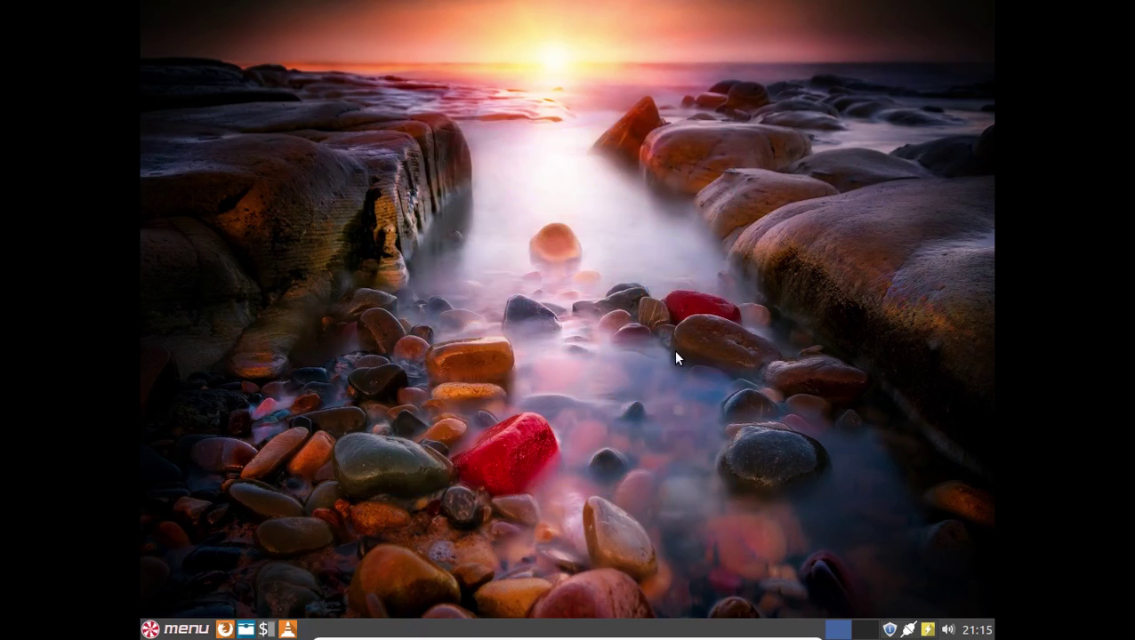
# Take the virtual machine out of full-screen mode and move its window toward the middle of the host desktop
pyautogui.press('Control_R+f')
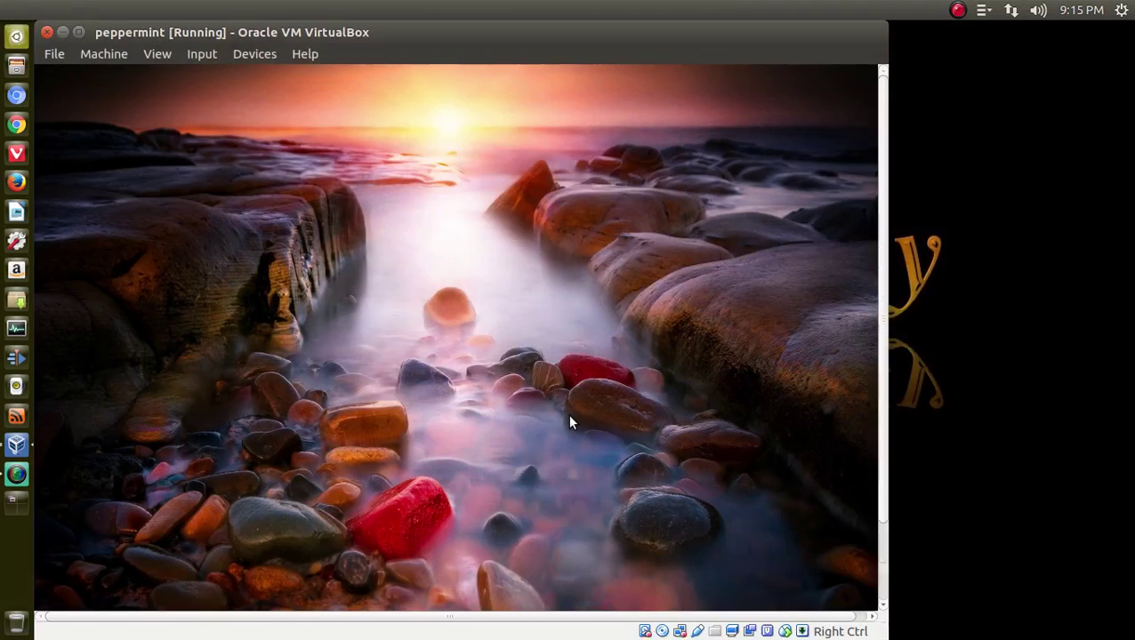
pyautogui.moveTo(536, 30); pyautogui.dragTo(645, 41)
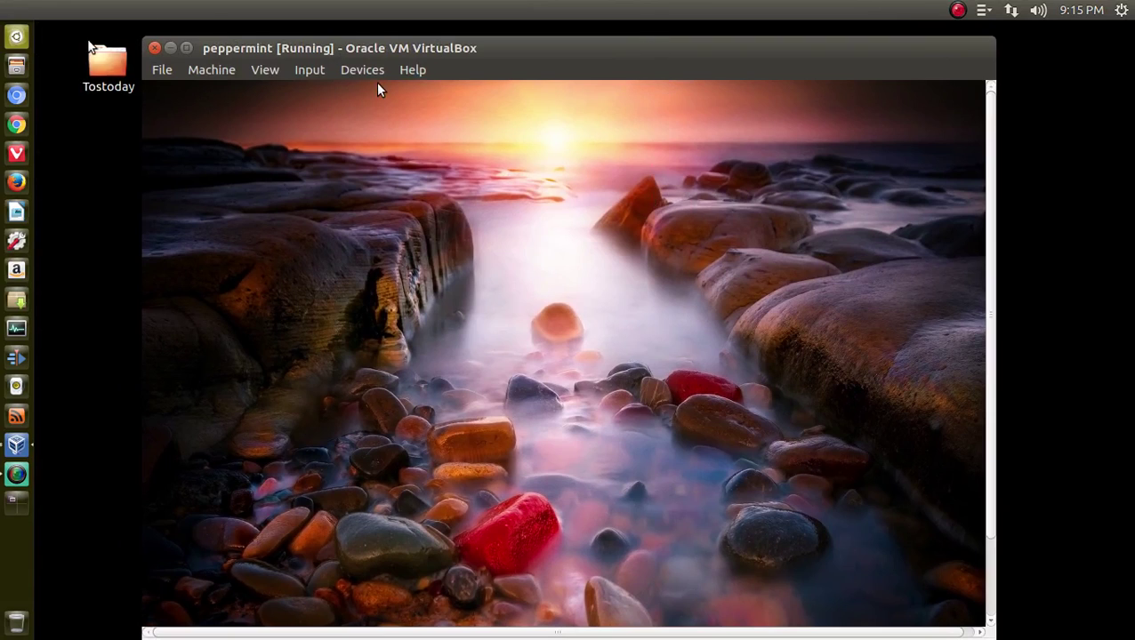
pyautogui.click(16, 37)
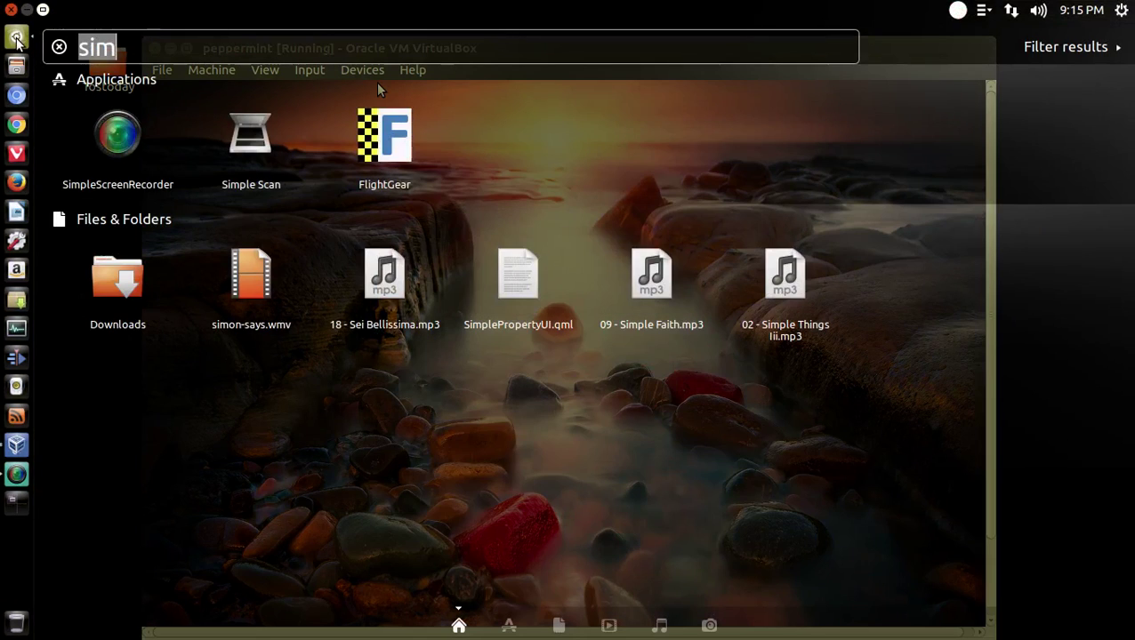
pyautogui.click(16, 39)
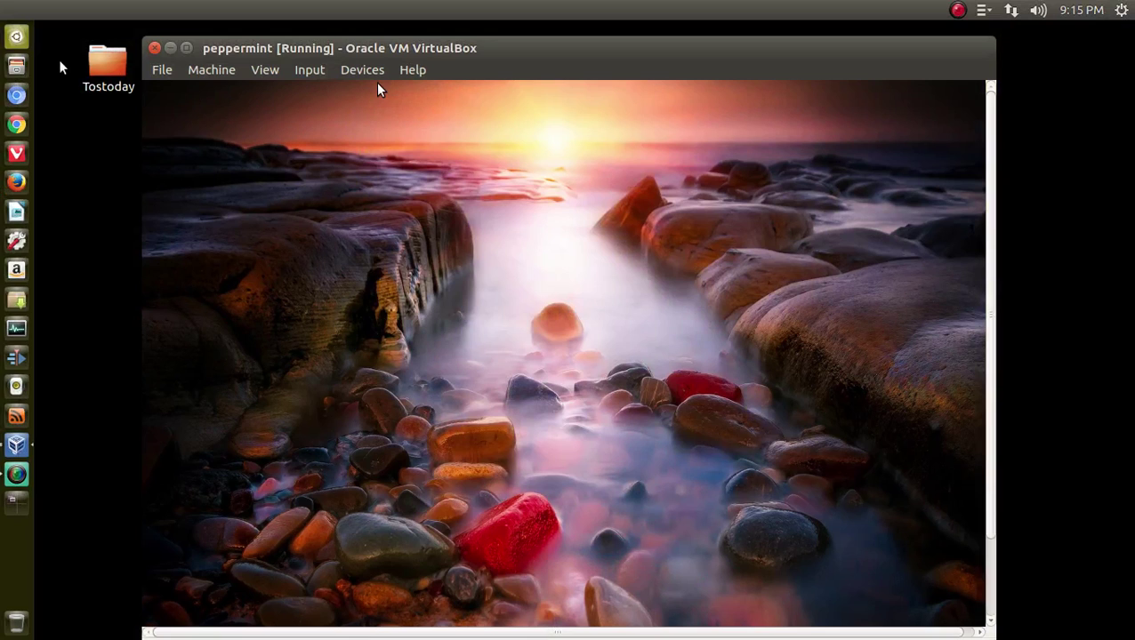
pyautogui.press('super')
pyautogui.click(261, 238)
pyautogui.click(48, 96)
pyautogui.press('super')
pyautogui.press('super')
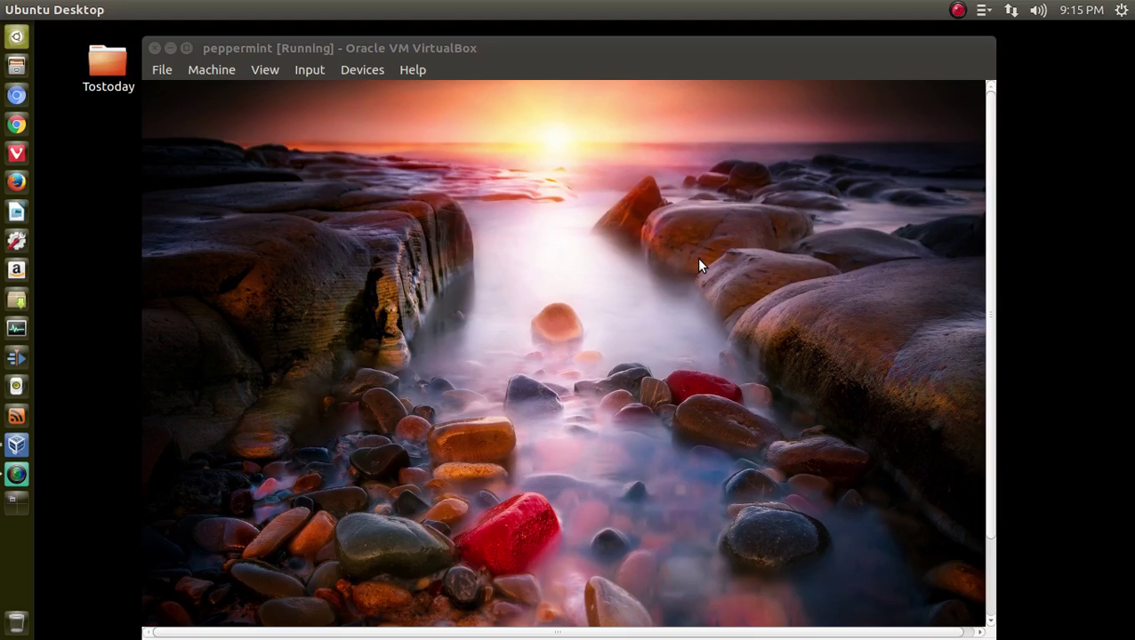
# Check the guest desktop down to its taskbar, then minimize the virtual machine window to the host desktop
pyautogui.click(996, 462)
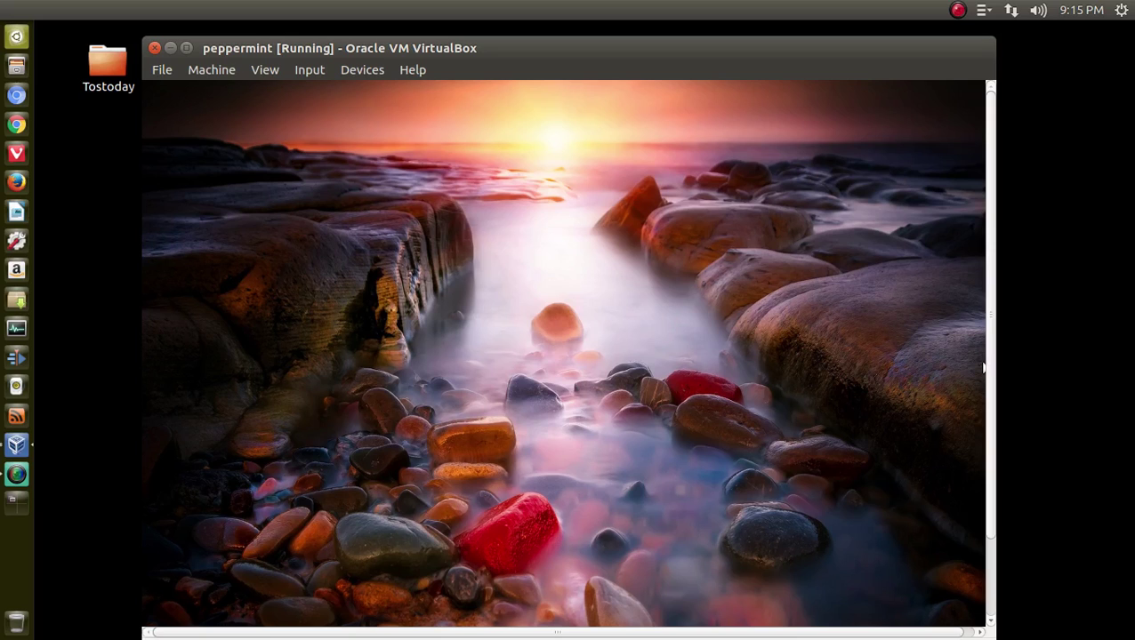
pyautogui.scroll(-2, 992, 427)
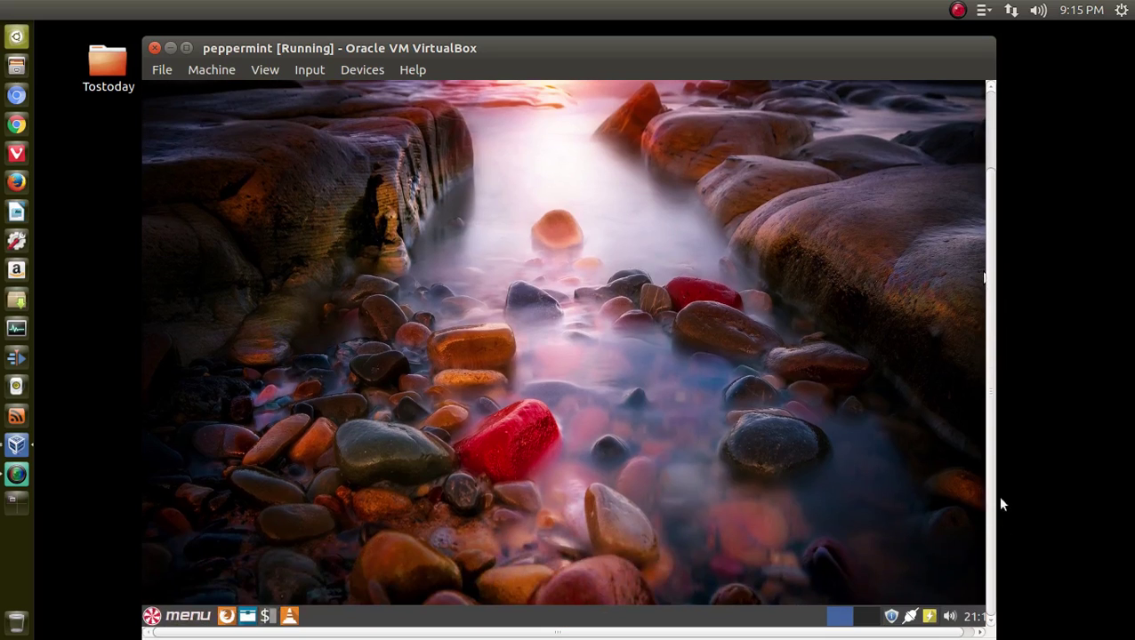
pyautogui.scroll(2, 991, 498)
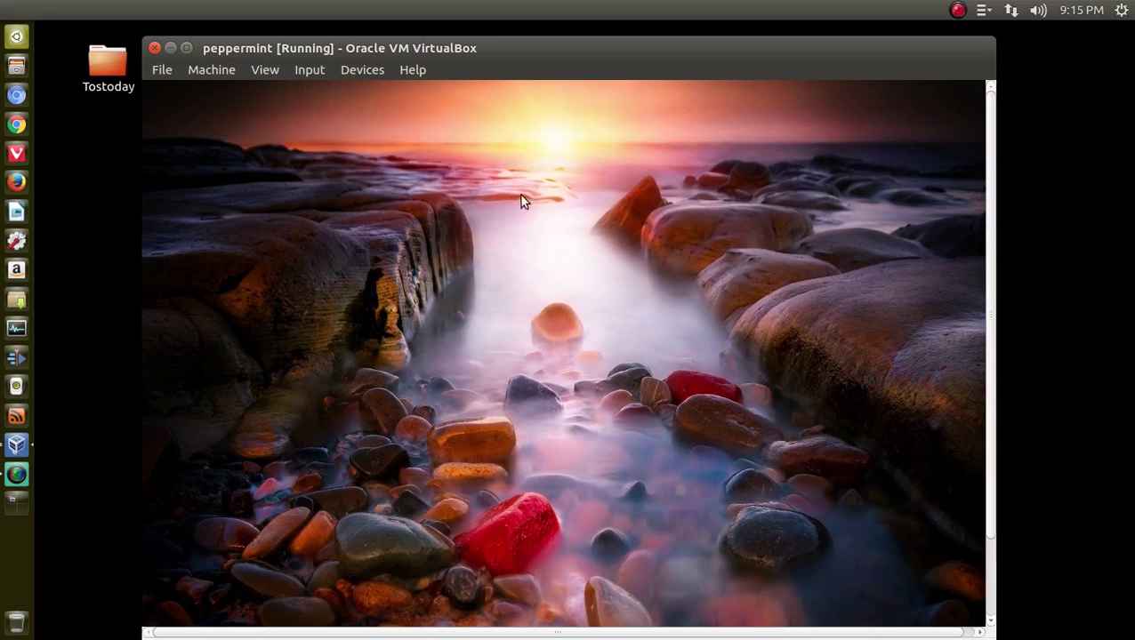
pyautogui.click(170, 49)
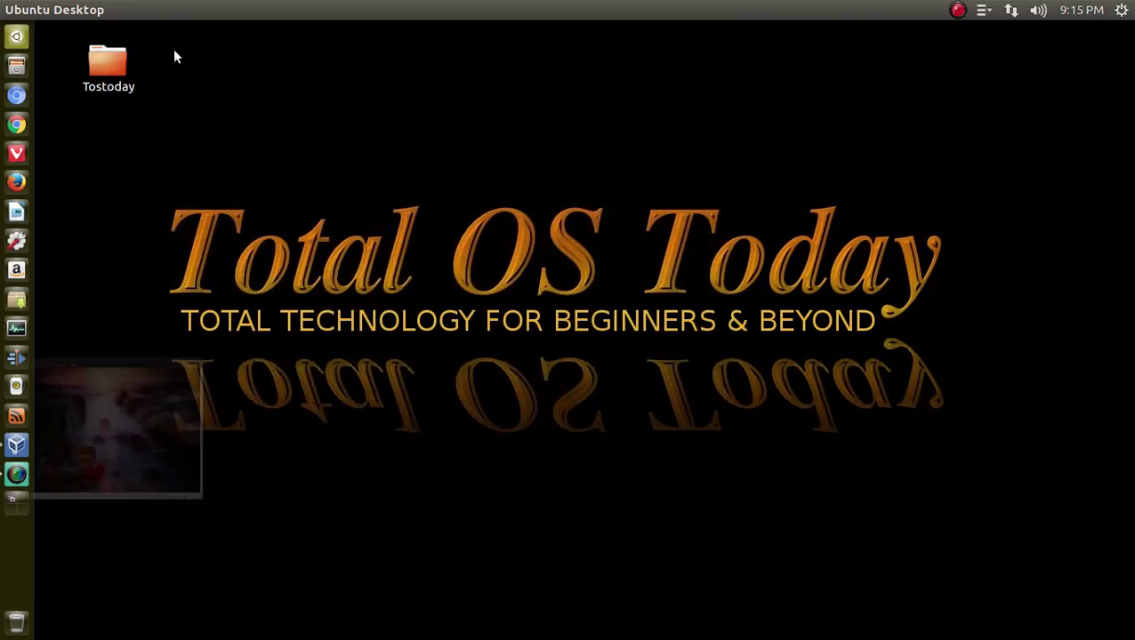